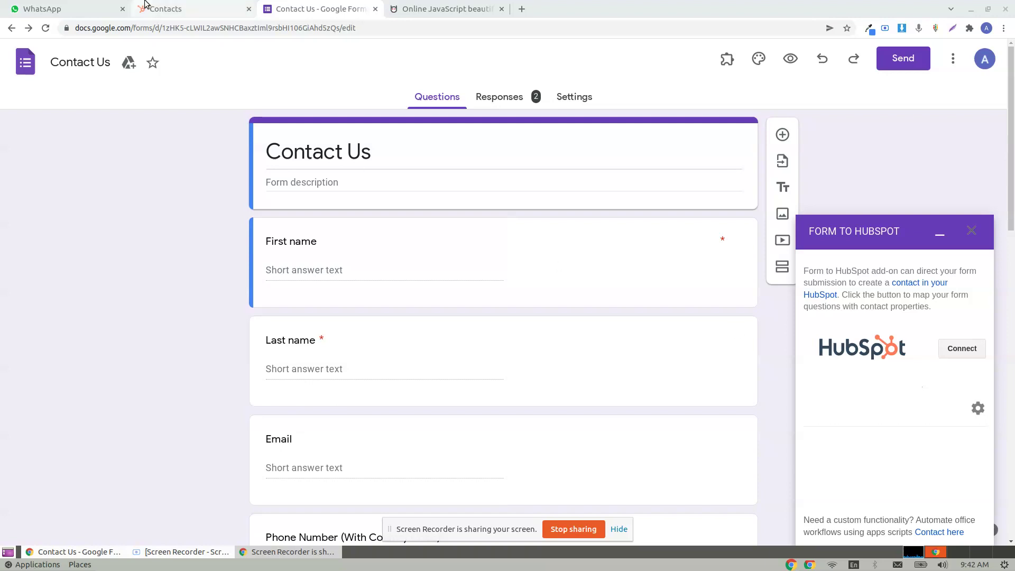
- Confirm HubSpot has 0 contacts, then start connecting the Form to HubSpot add-on
click(165, 9)
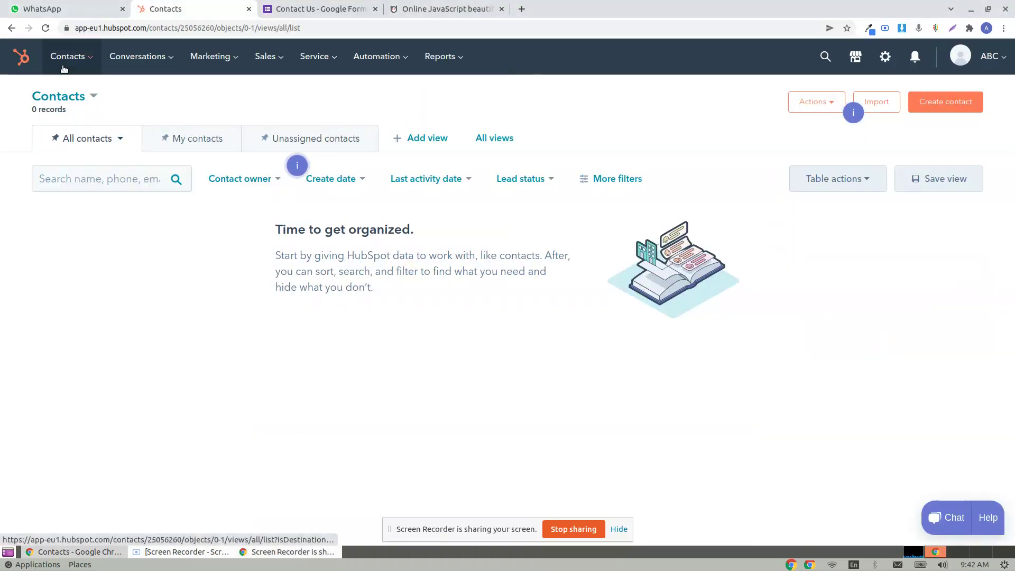
click(346, 6)
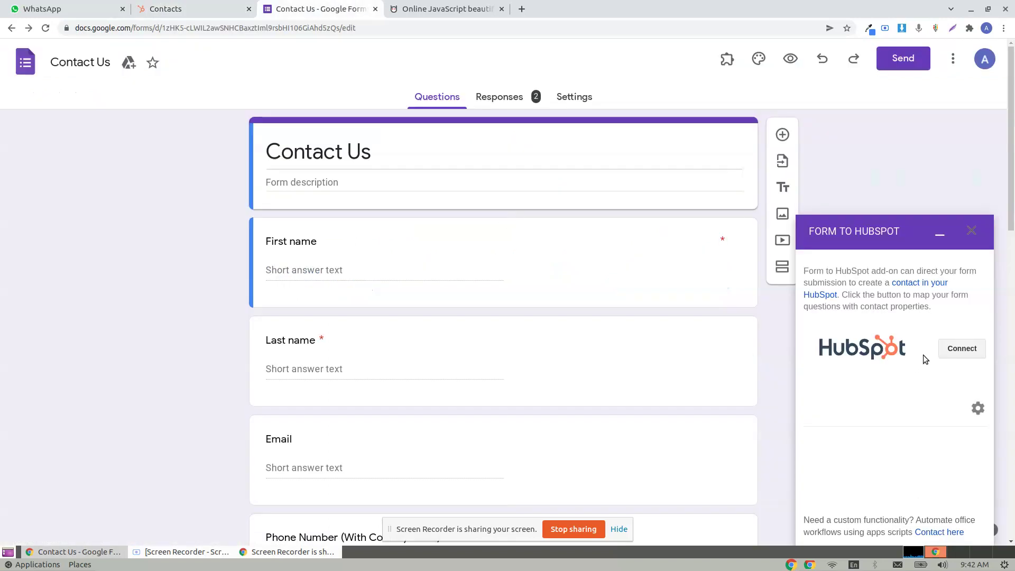
click(961, 349)
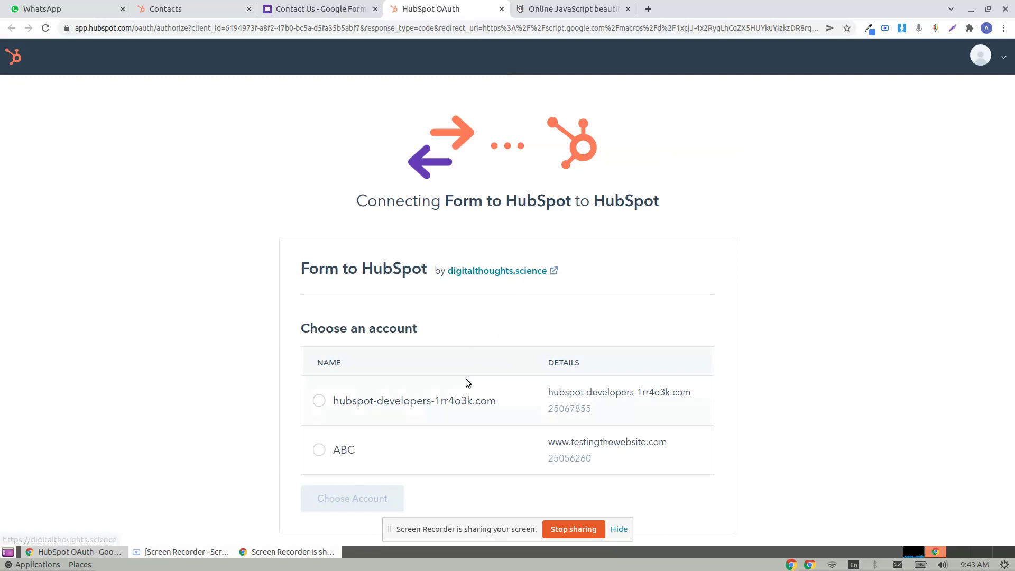
- Authorize the add-on for the ABC HubSpot account and return to the form
click(323, 451)
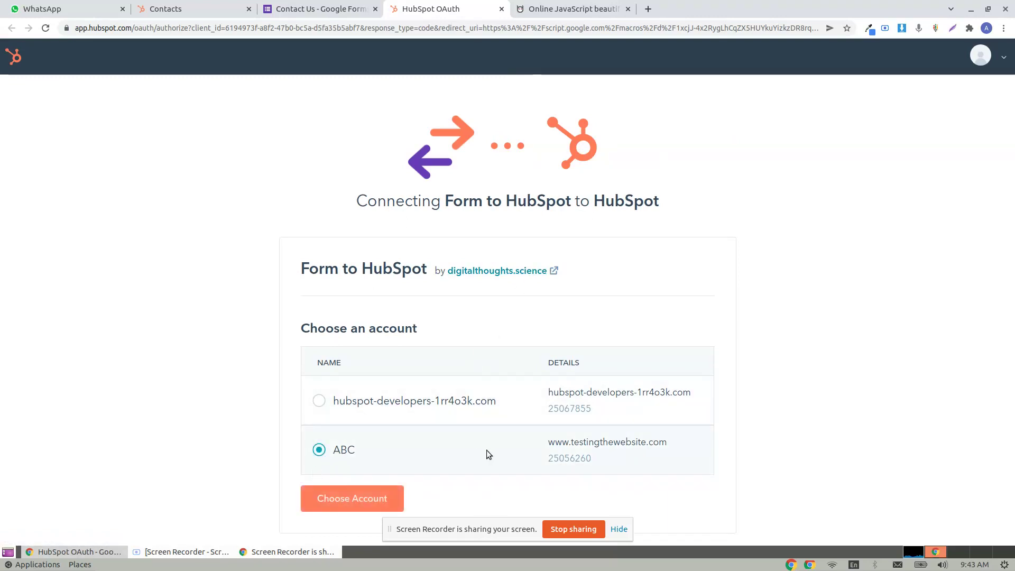
click(366, 497)
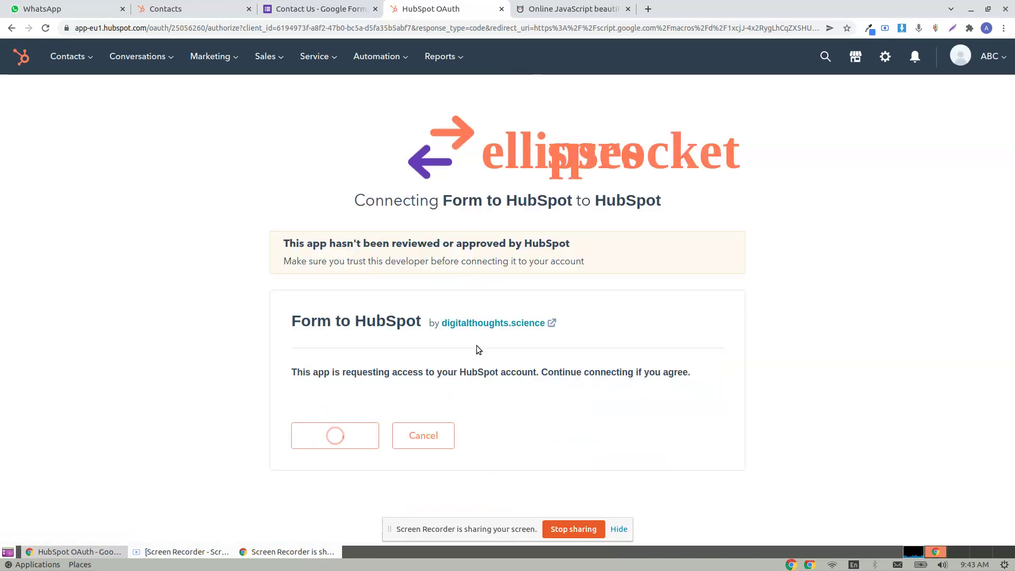
click(374, 443)
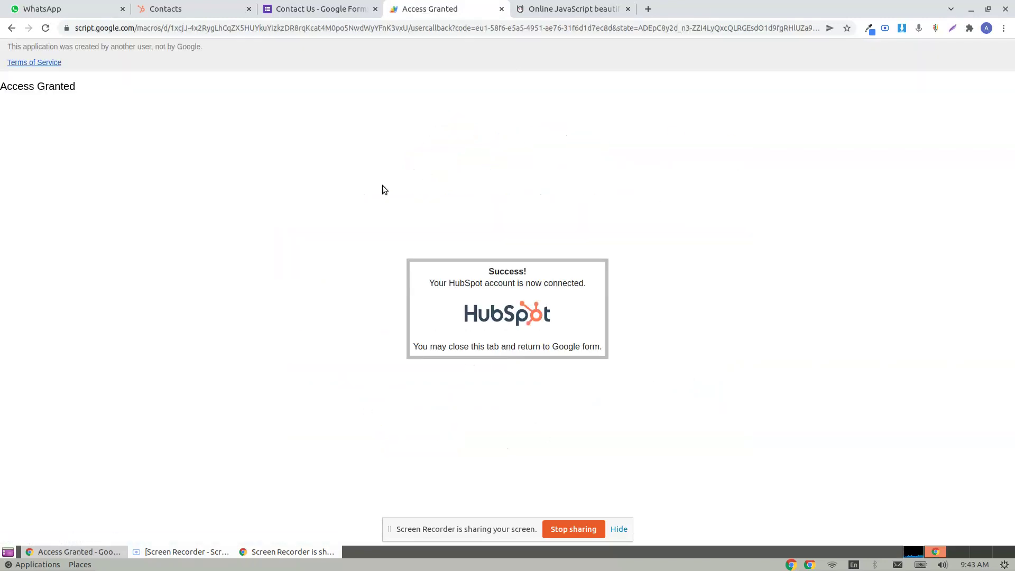
click(501, 9)
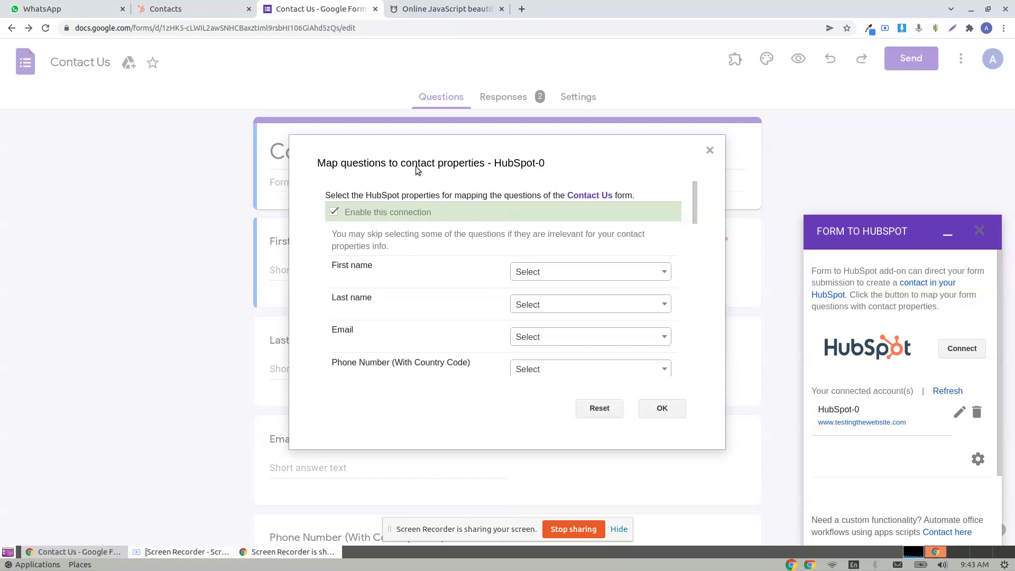
- Map First name, Last name and Email to the matching HubSpot contact properties
drag(418, 169, 384, 172)
scroll(332, 269, down, 5)
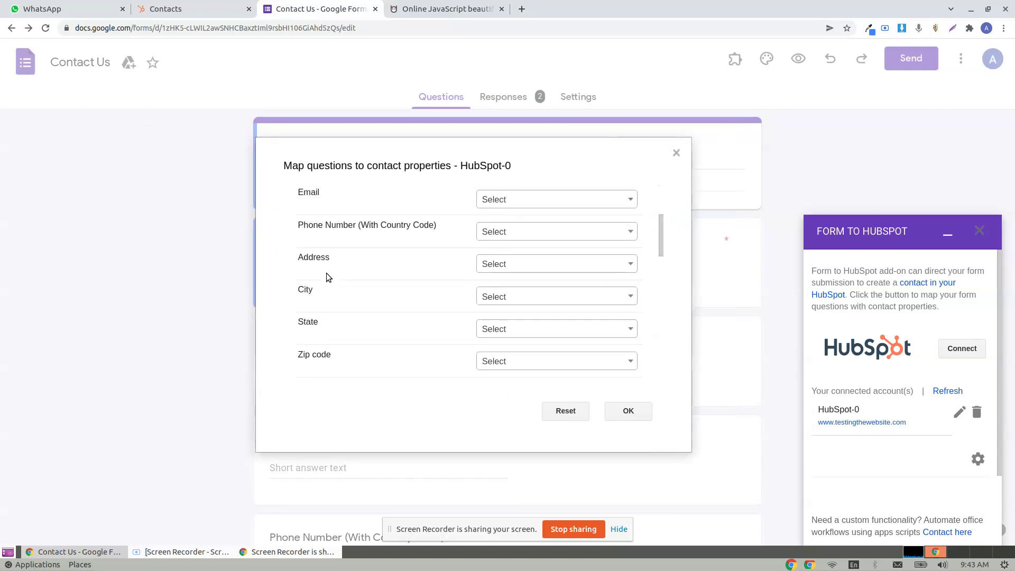
scroll(328, 285, down, 10)
scroll(355, 303, up, 7)
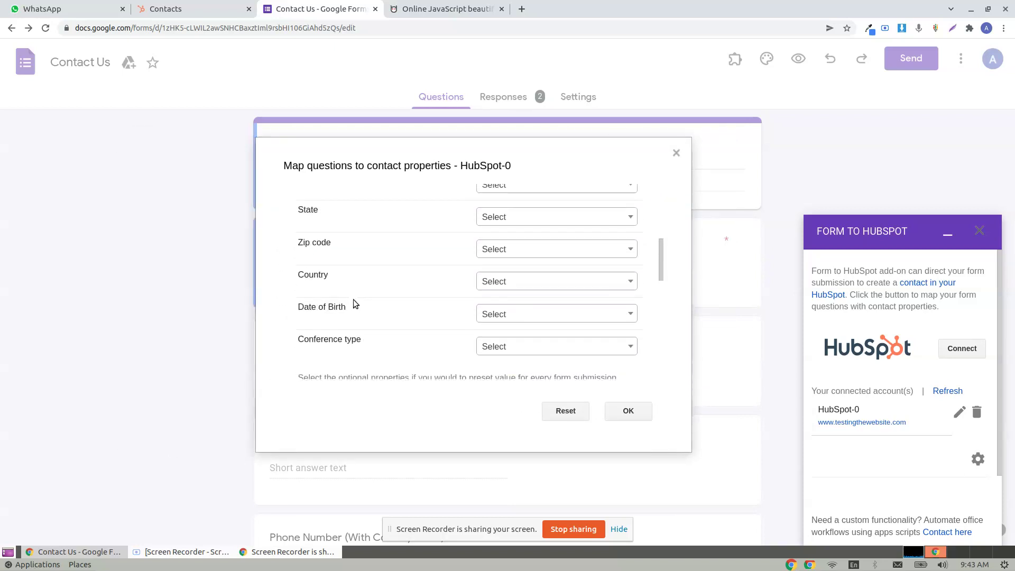
scroll(355, 304, up, 5)
click(532, 276)
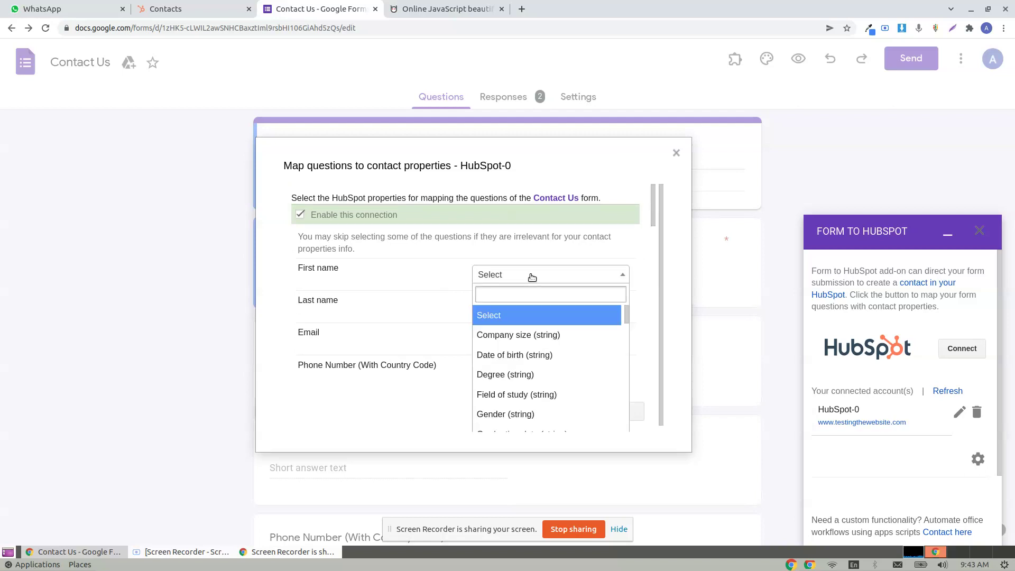
text(fir)
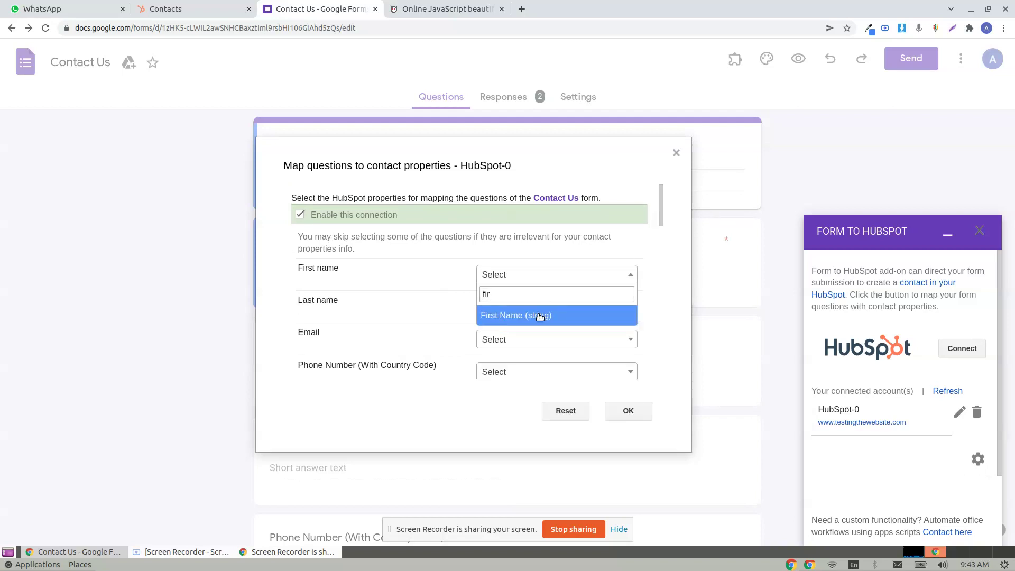
click(539, 316)
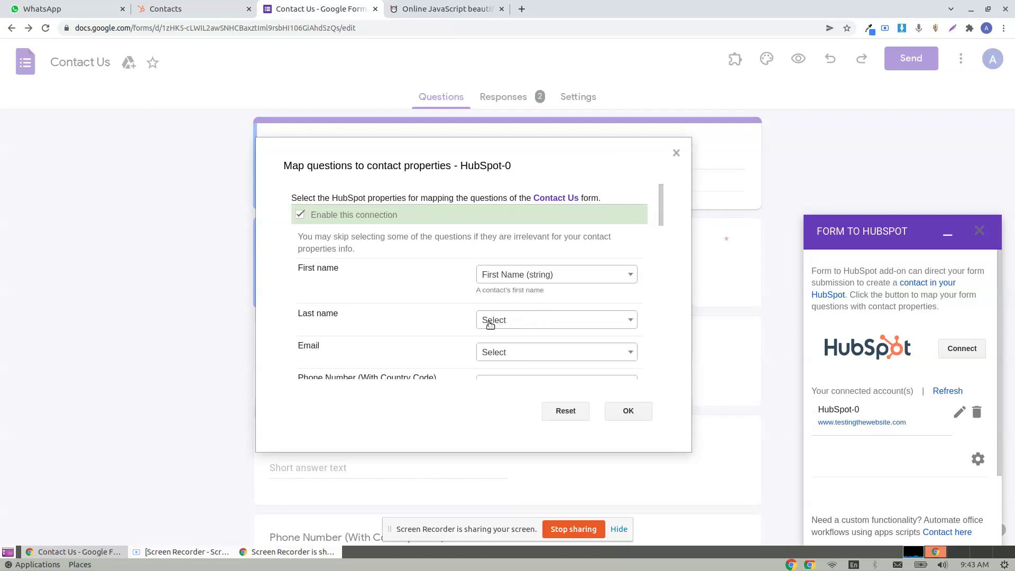
click(513, 326)
text(las)
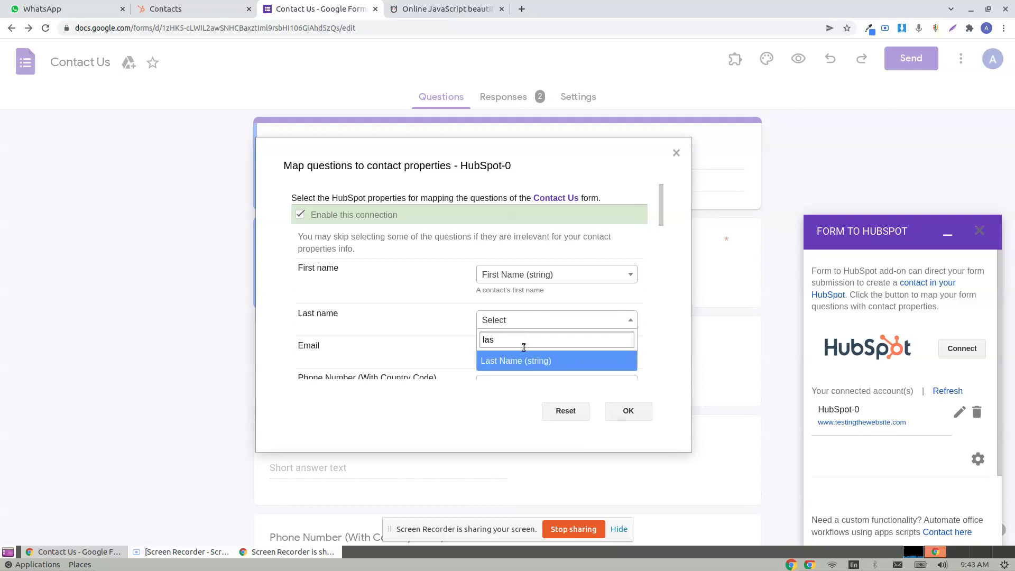
click(523, 358)
click(511, 366)
text(email)
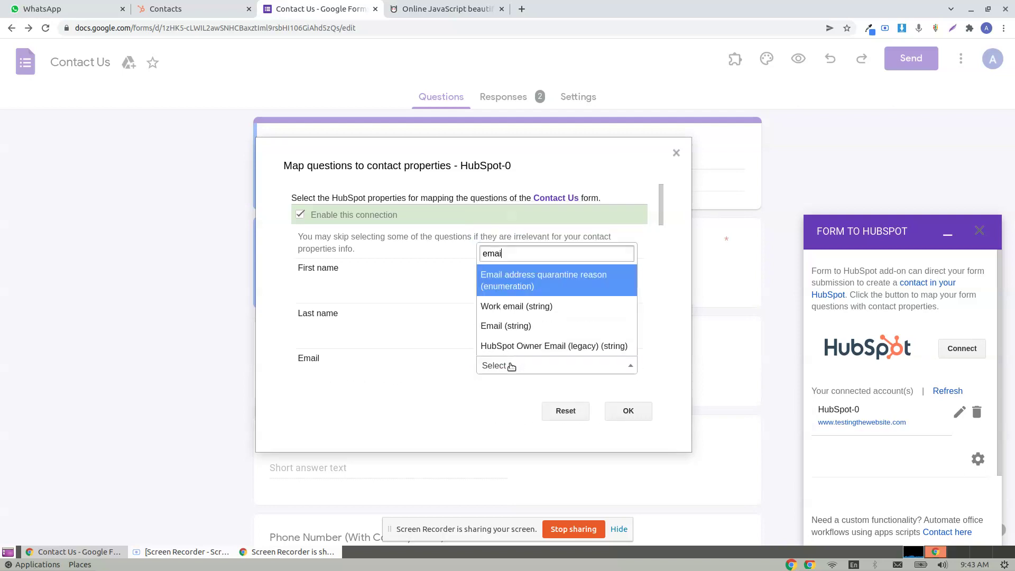
click(507, 326)
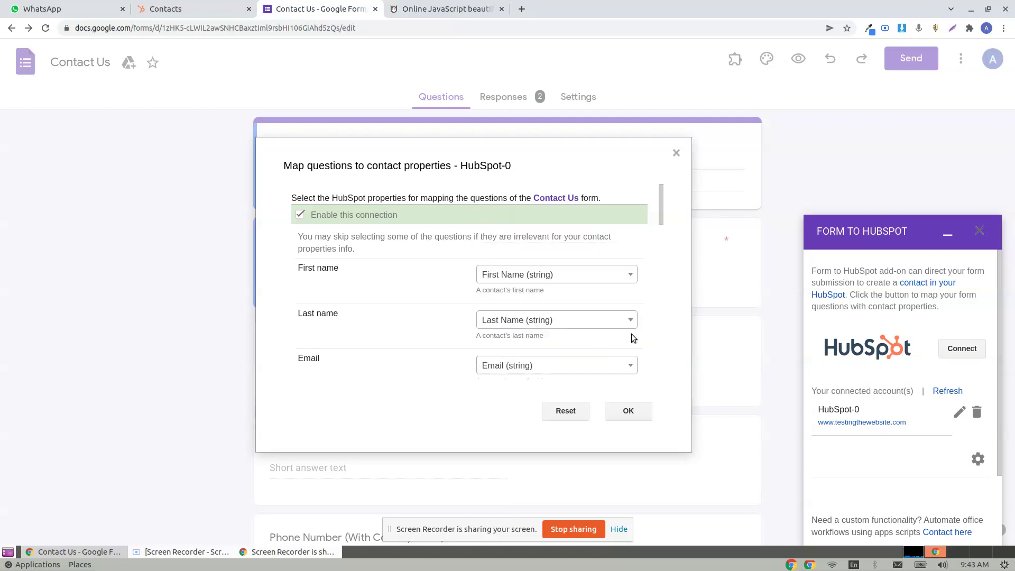
- Map Phone Number to Phone Number, Address to Street Address, and City to City
scroll(631, 333, down, 2)
click(512, 300)
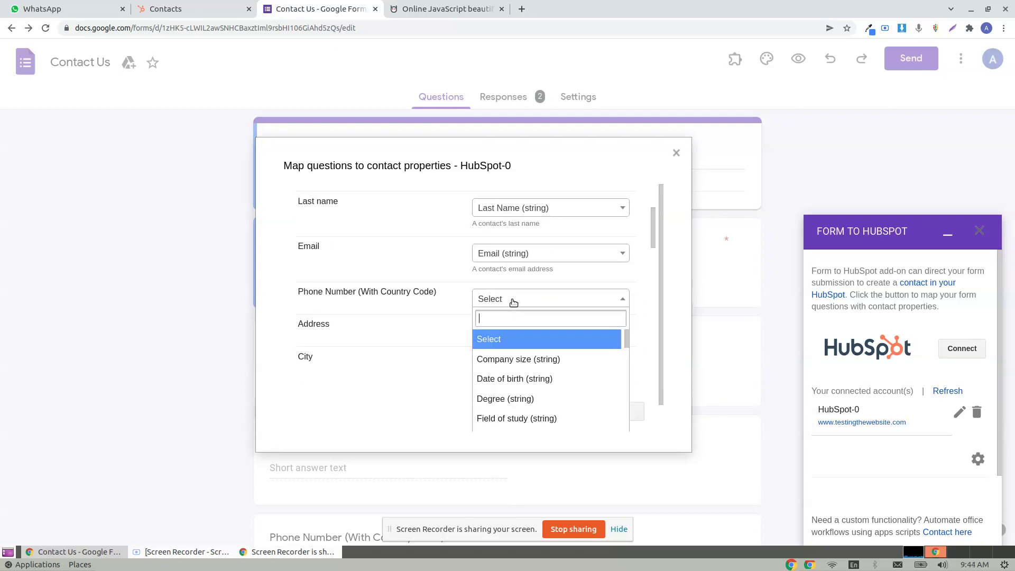
text(pho)
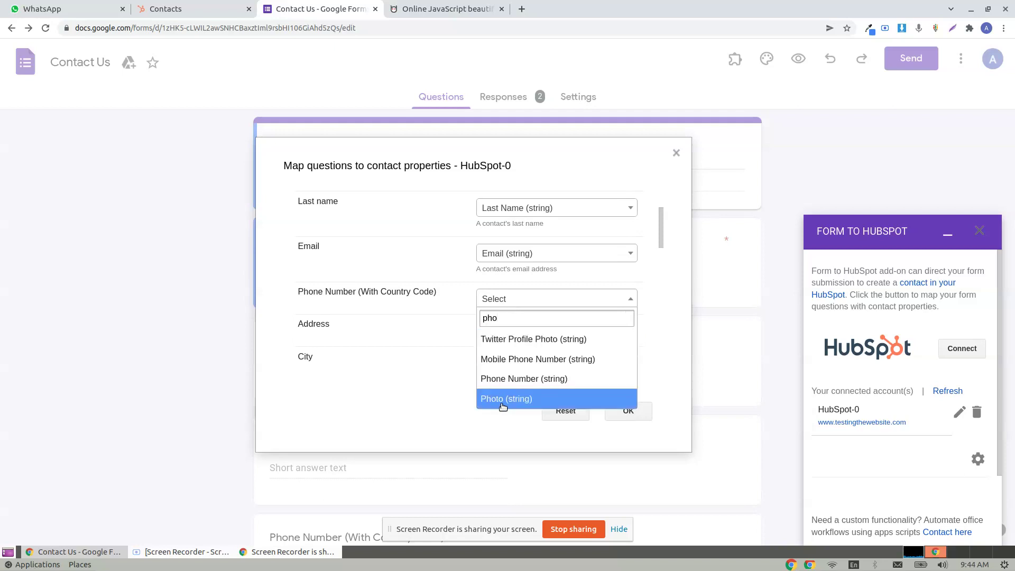
click(505, 379)
click(505, 344)
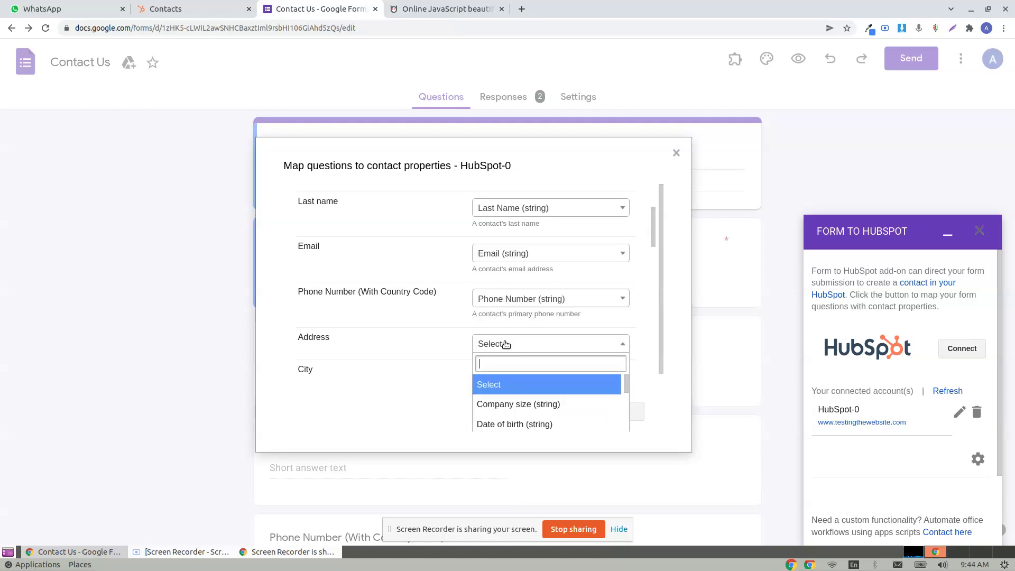
text(add)
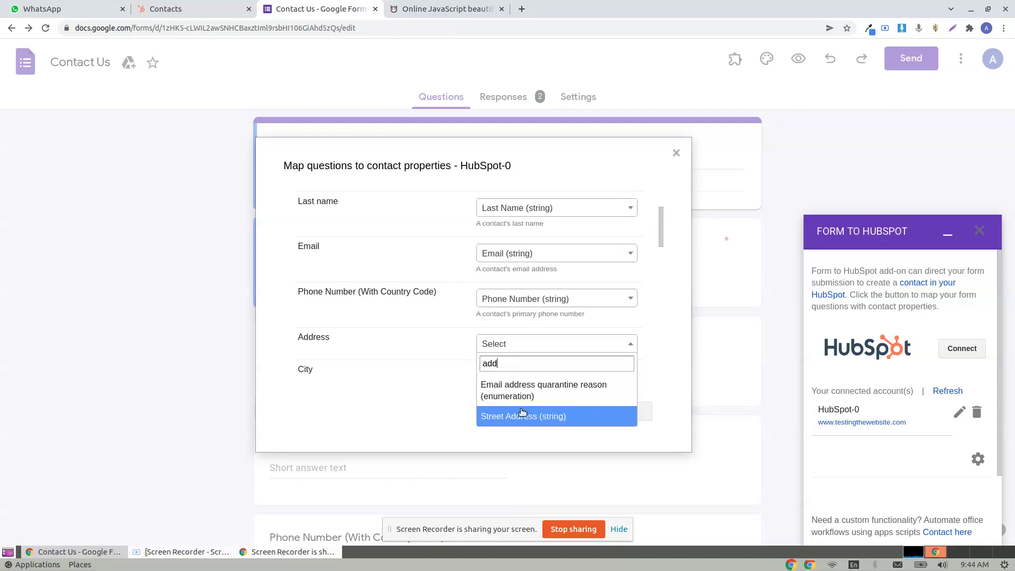
click(522, 415)
scroll(570, 297, down, 3)
click(529, 288)
text(city)
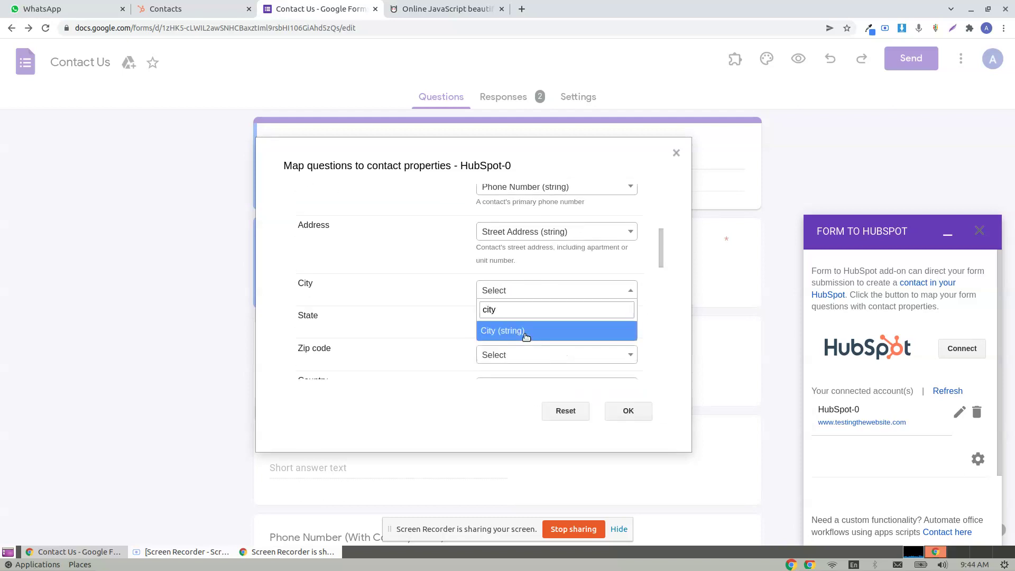
click(525, 331)
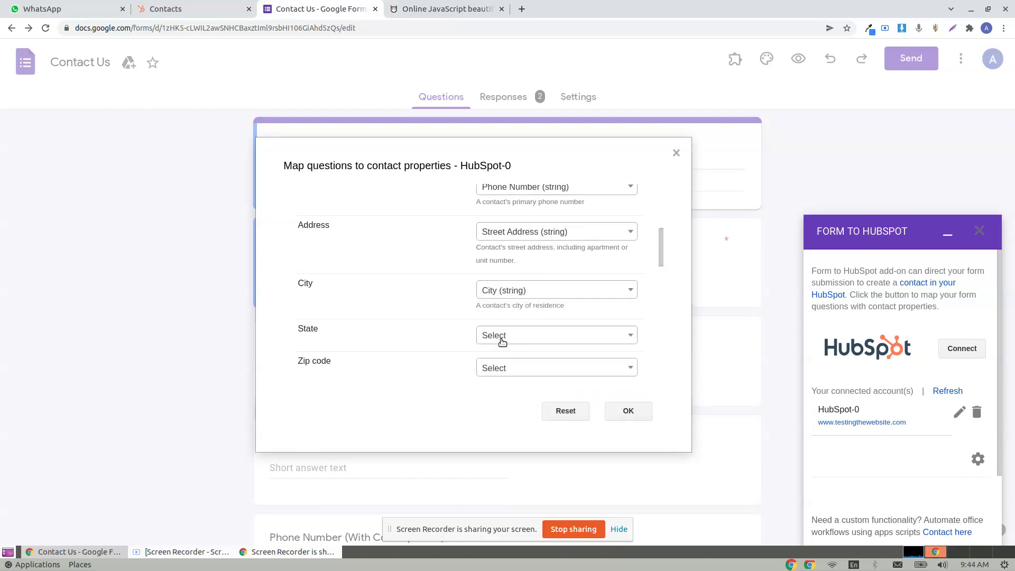
- Map State to State/Region, Zip code to Postal Code, and Country to Country/Region
click(502, 339)
text(stat)
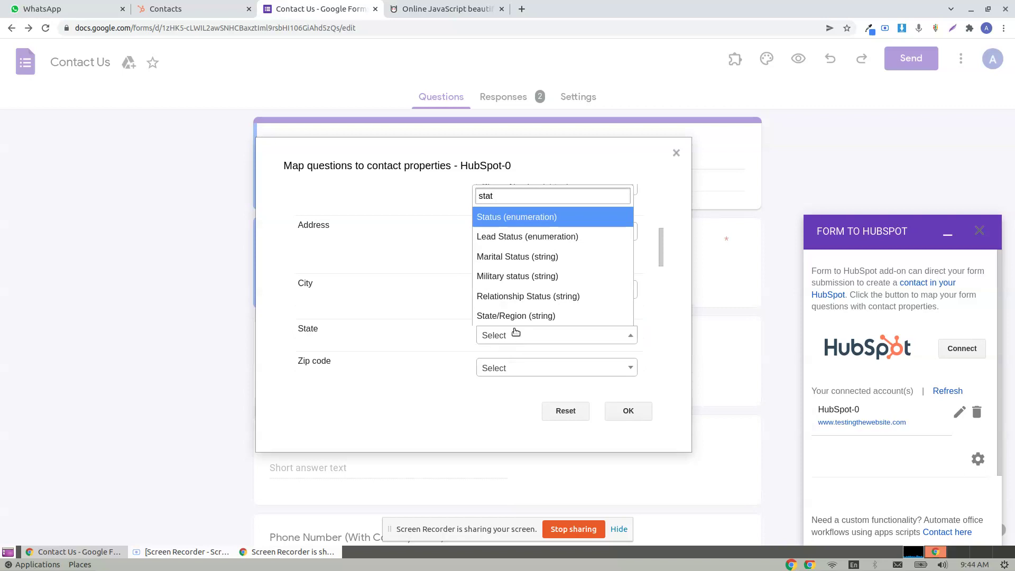
click(514, 324)
scroll(516, 335, down, 3)
click(539, 281)
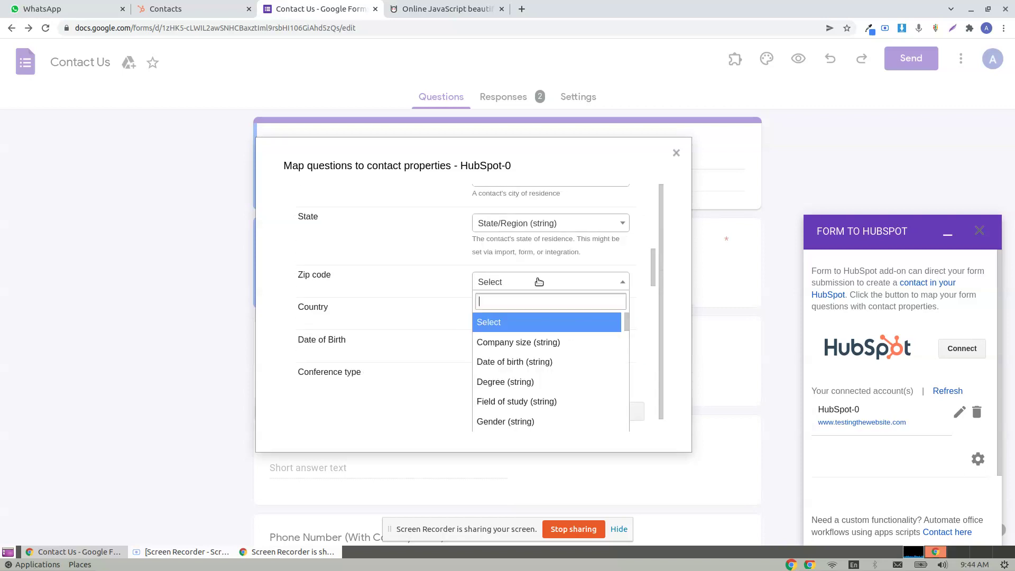
text(pos)
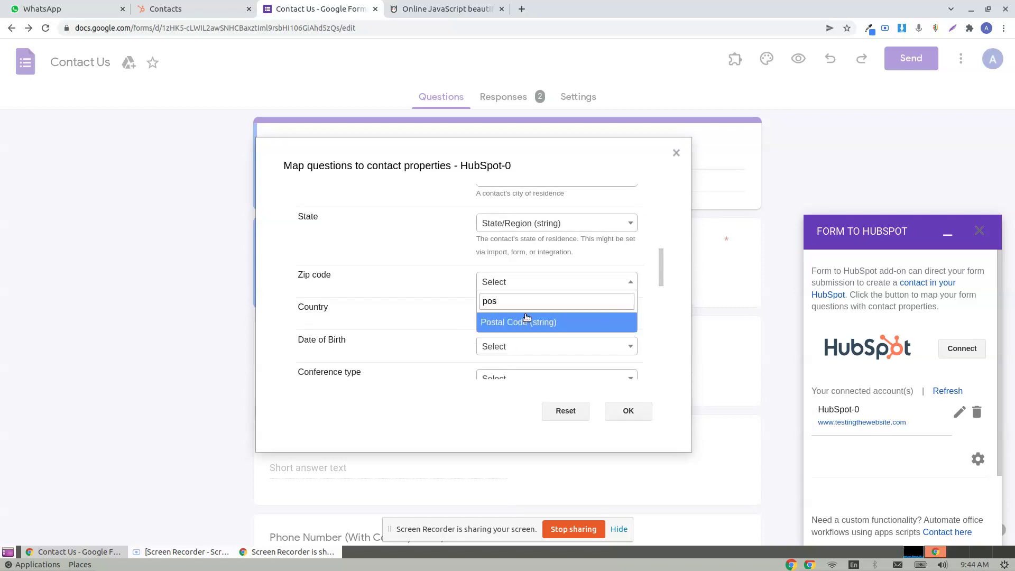
click(528, 322)
click(506, 342)
text(count)
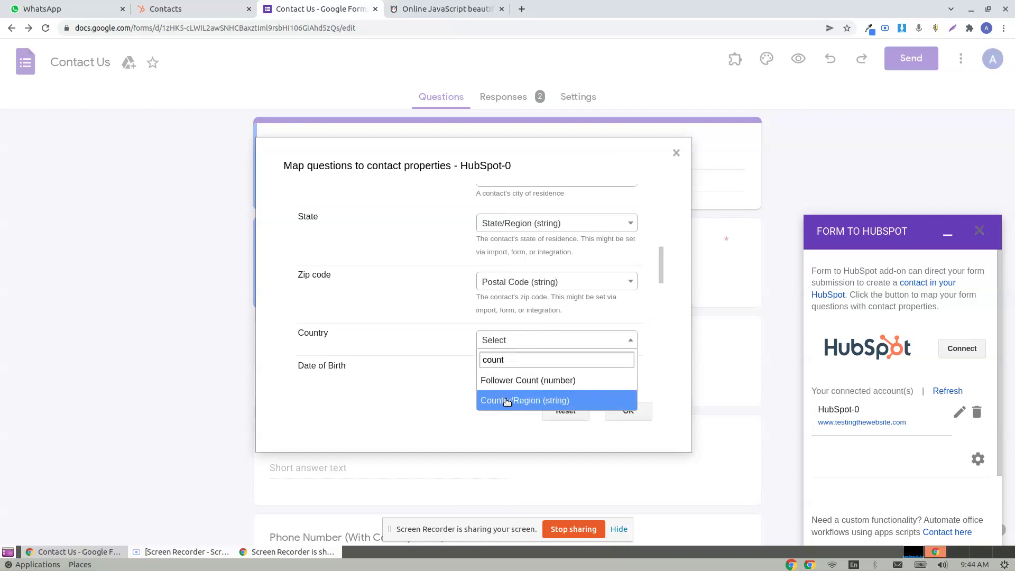
click(509, 400)
- Map Date of Birth to Date of birth and Conference type to Membership Notes
scroll(523, 304, down, 2)
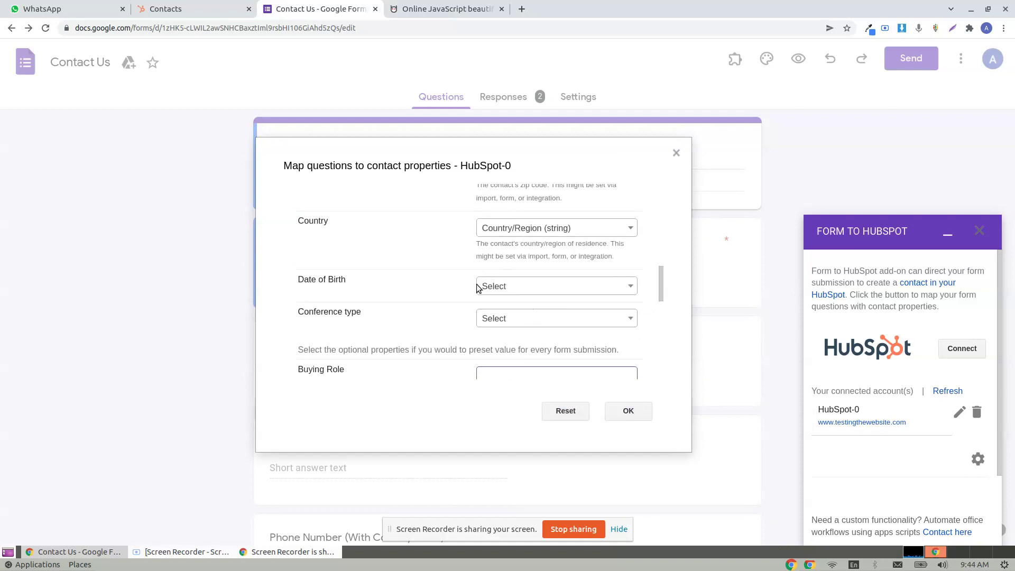
click(521, 286)
text(dat)
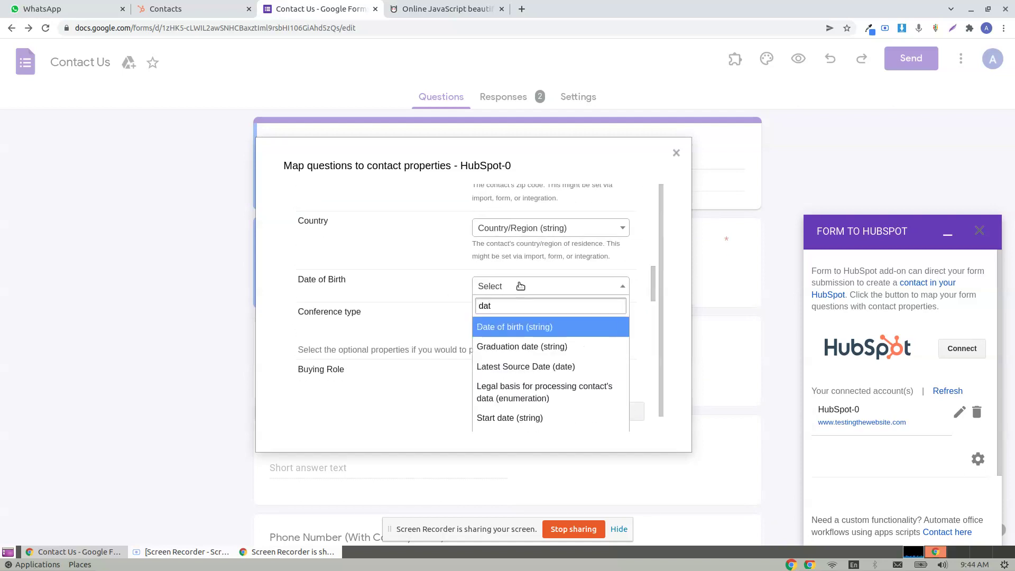
click(479, 326)
scroll(391, 336, down, 3)
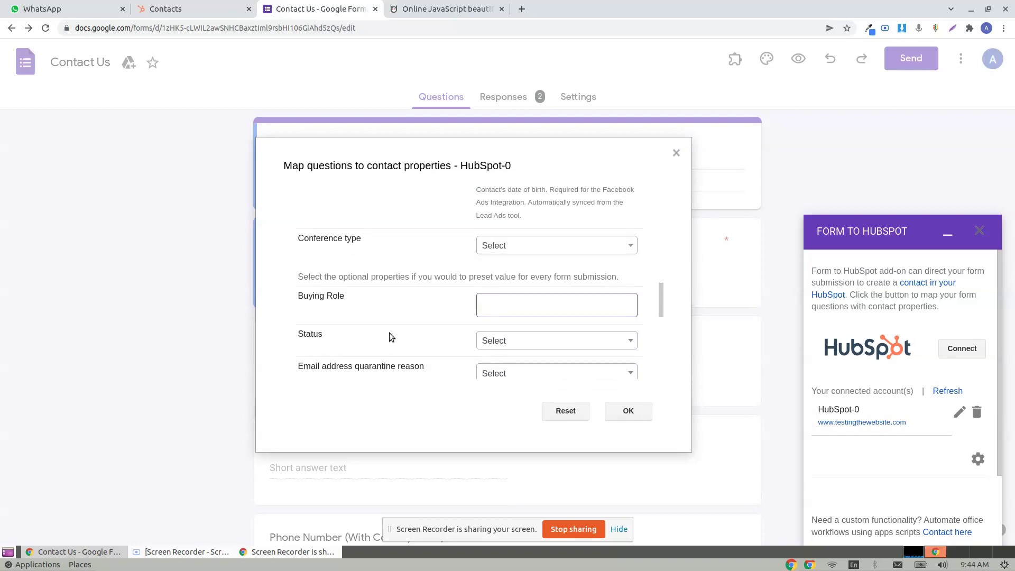
click(529, 252)
scroll(523, 344, down, 5)
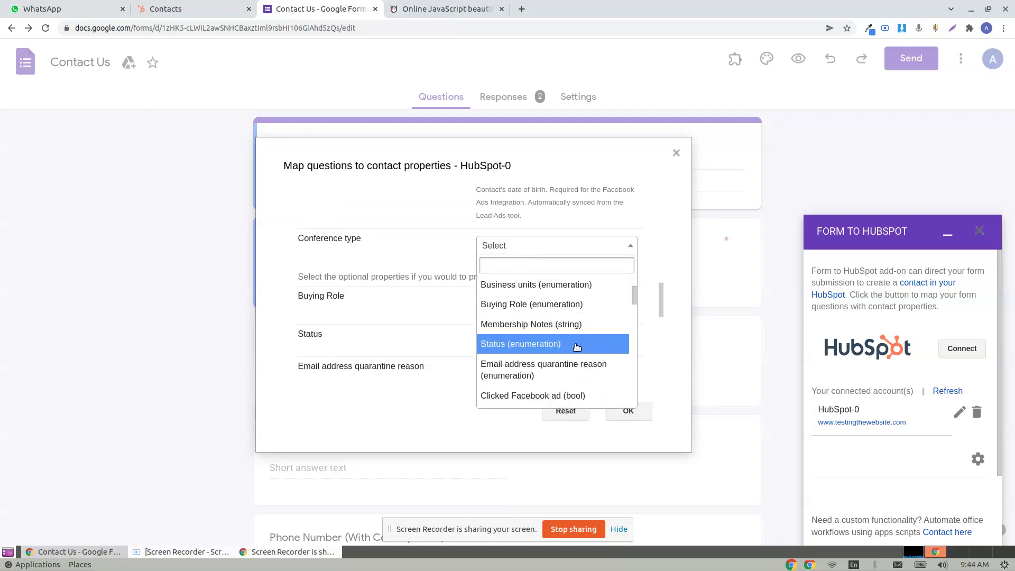
click(549, 325)
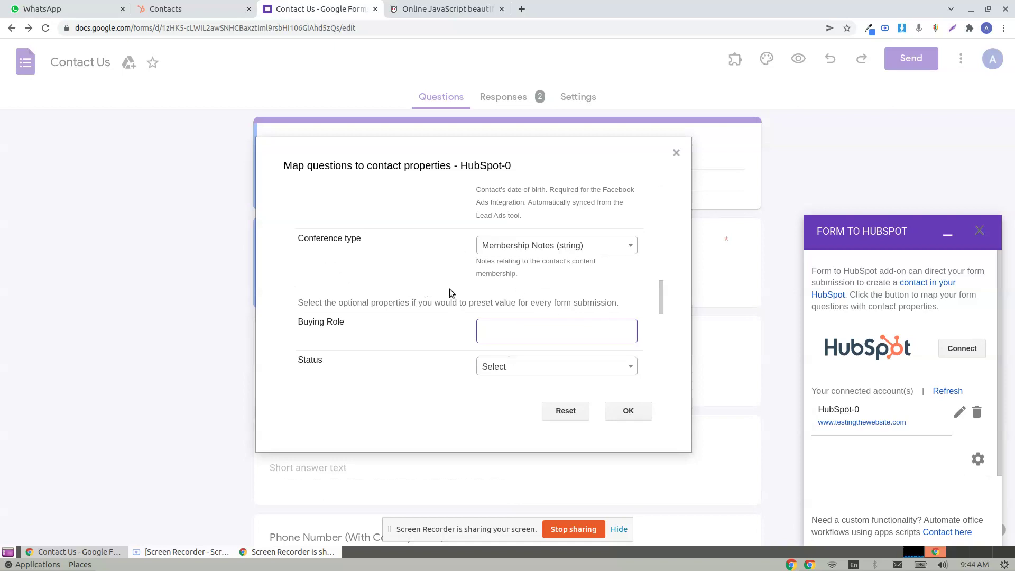
scroll(451, 293, down, 2)
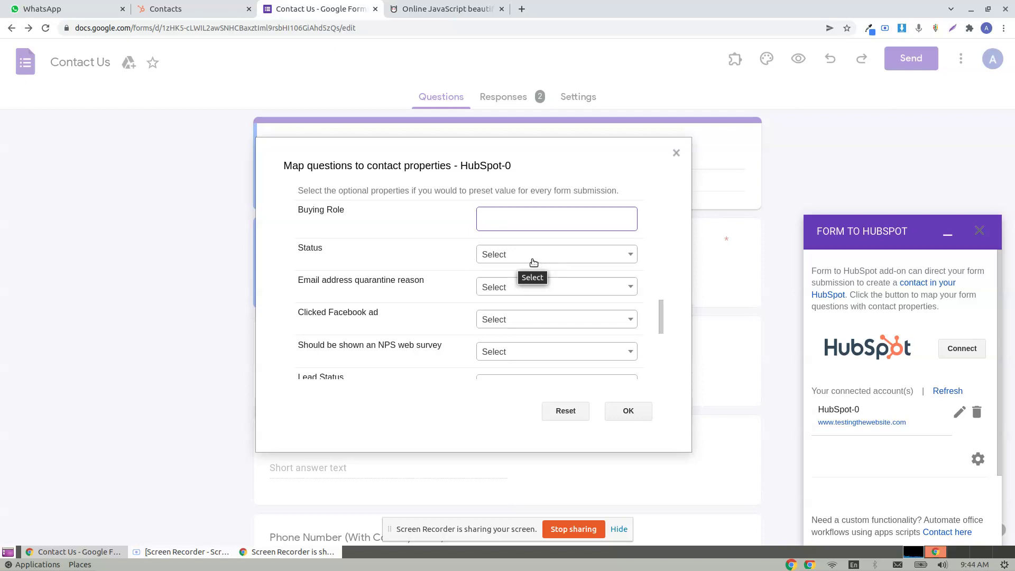
- Preset Status to Active and Lead Status to Open for every submission
click(531, 259)
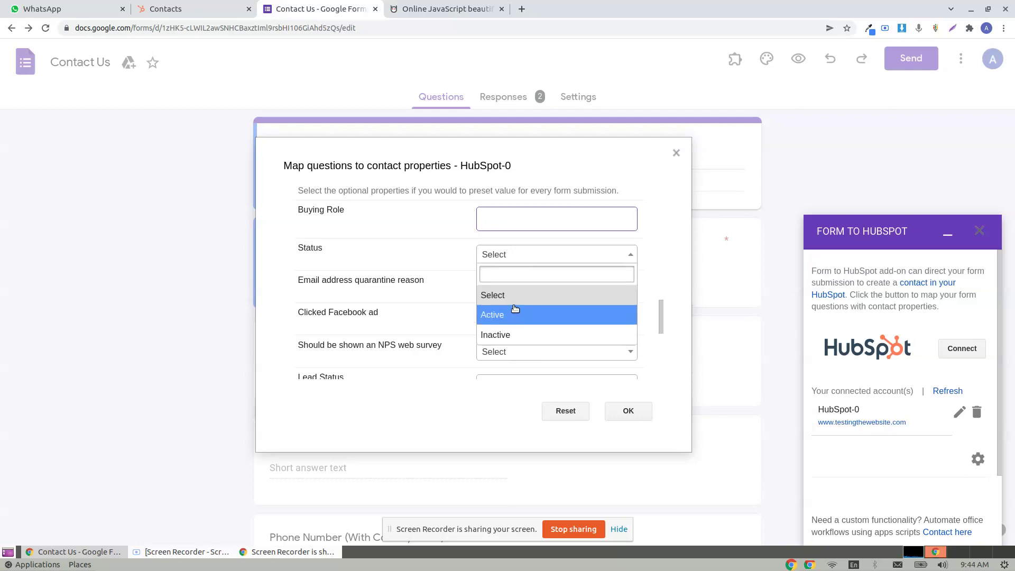
click(507, 315)
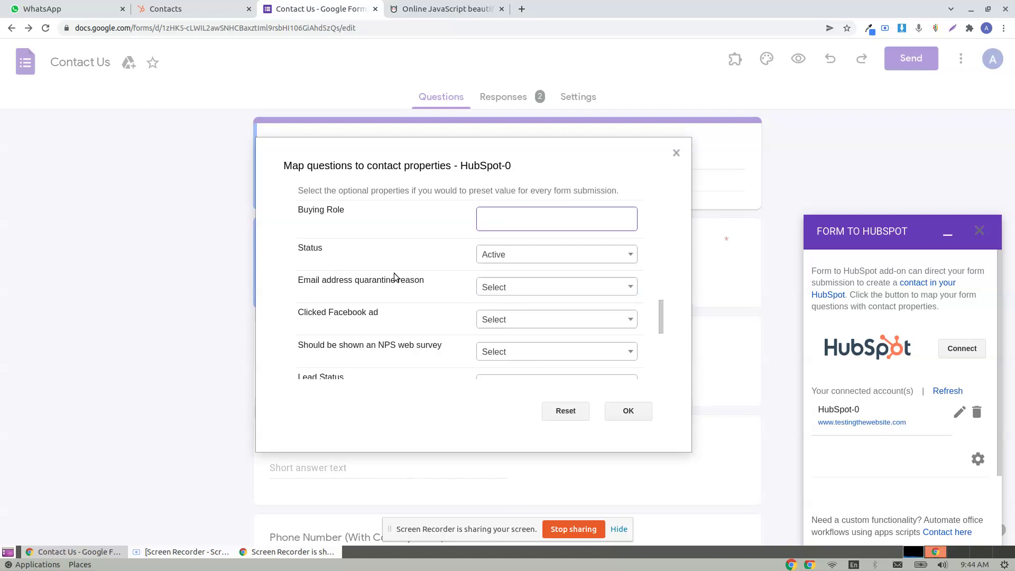
scroll(465, 322, down, 2)
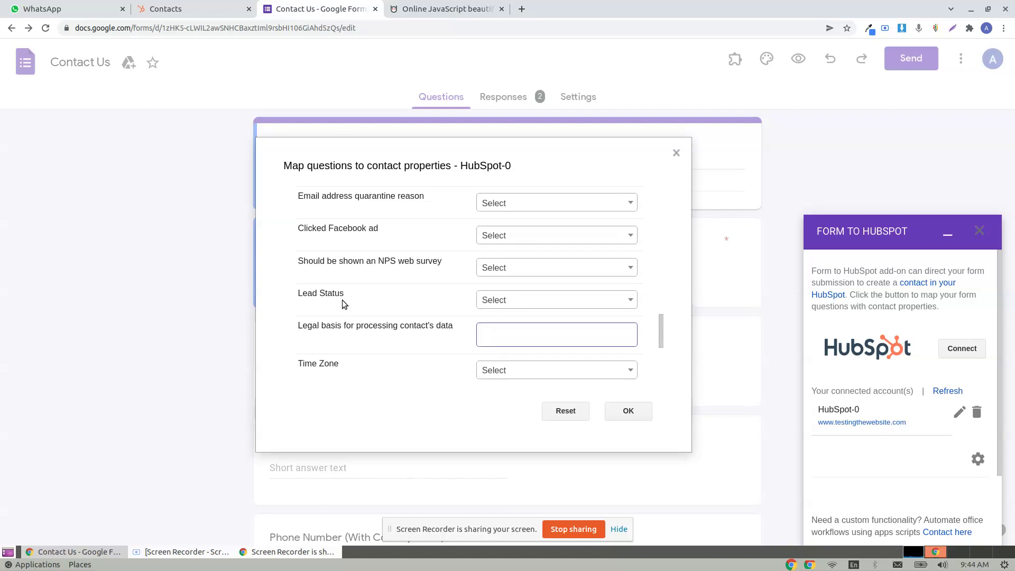
click(503, 301)
click(497, 380)
- Double-check the Country mapping, leave it unchanged, and save the HubSpot configuration
scroll(617, 317, down, 4)
scroll(512, 312, down, 3)
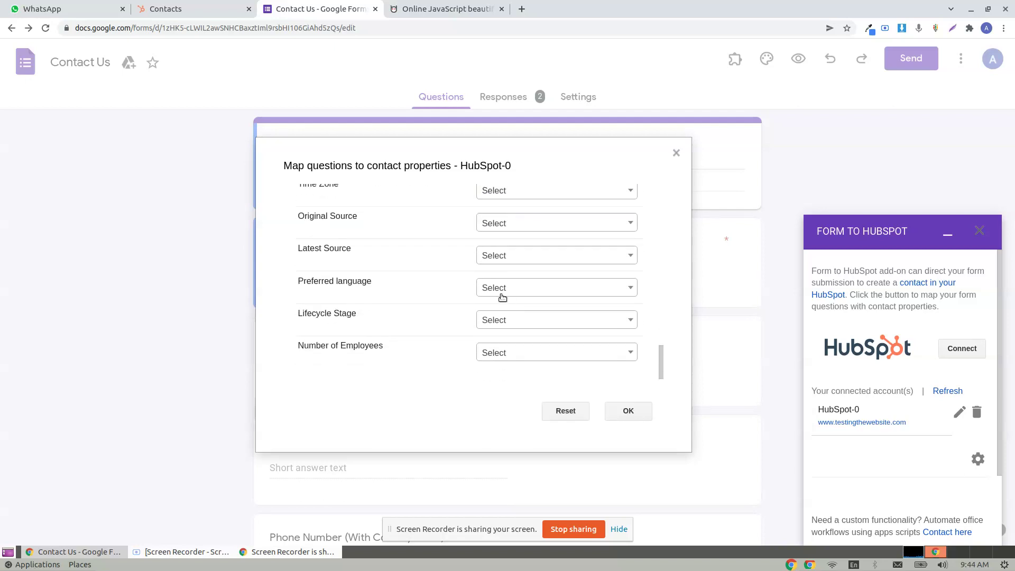
scroll(537, 347, up, 5)
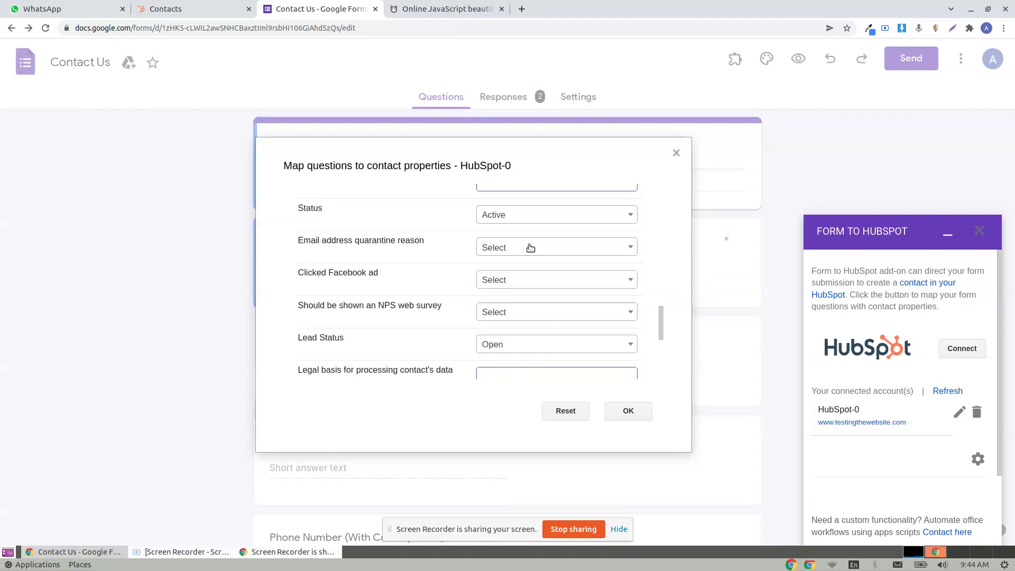
scroll(530, 247, up, 8)
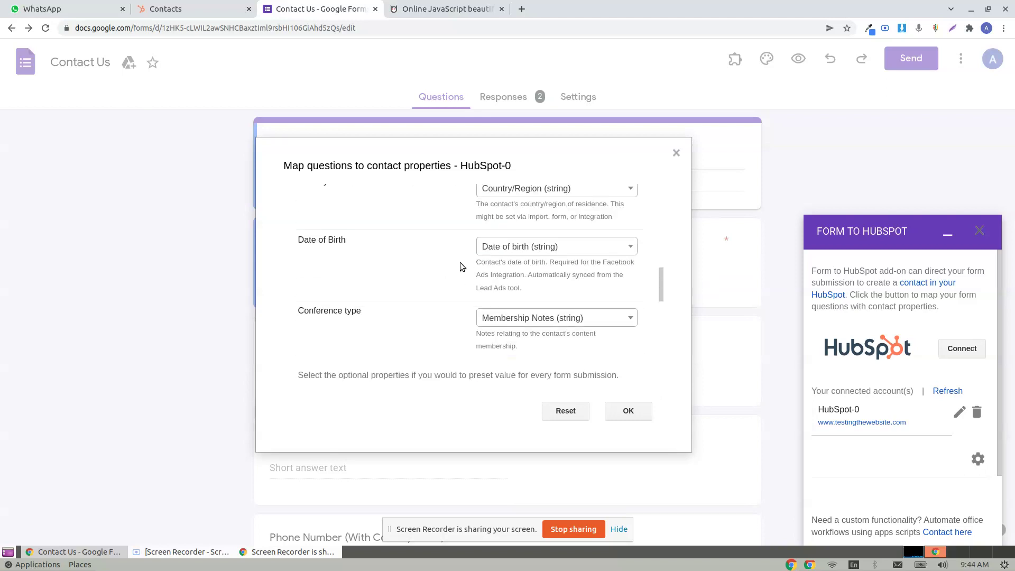
scroll(465, 268, up, 1)
click(537, 246)
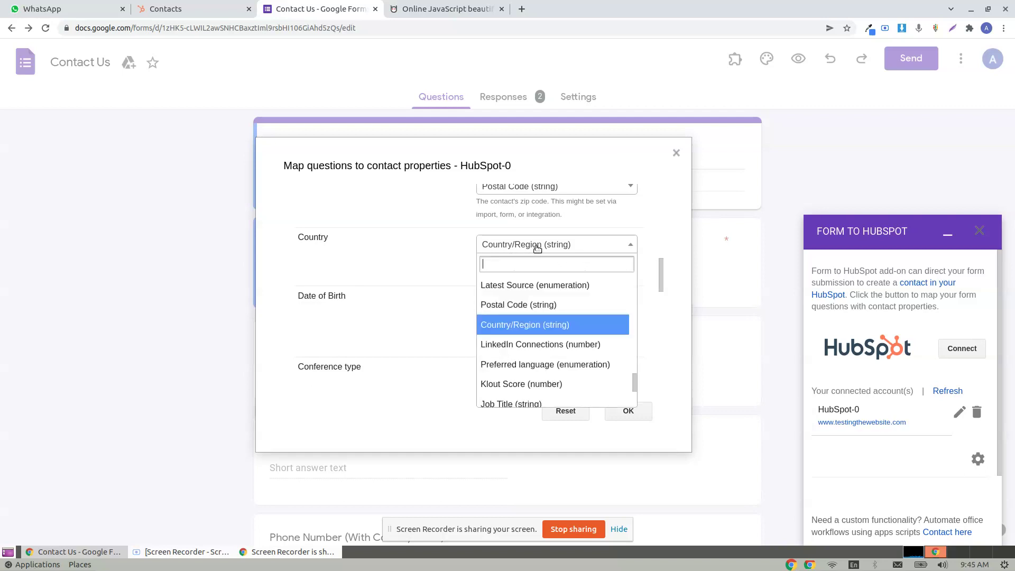
scroll(534, 349, down, 5)
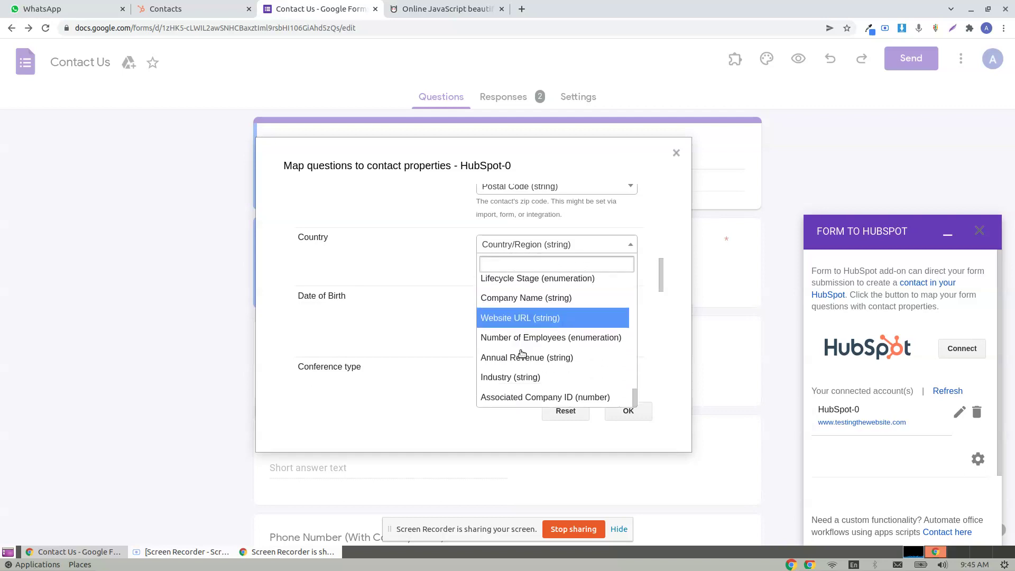
scroll(570, 328, up, 5)
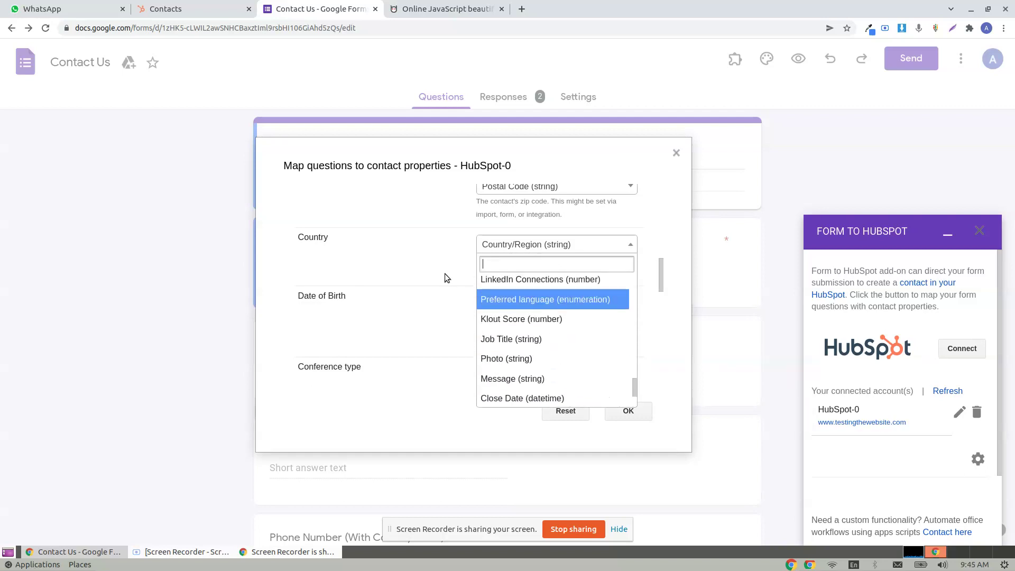
scroll(570, 328, up, 3)
click(431, 281)
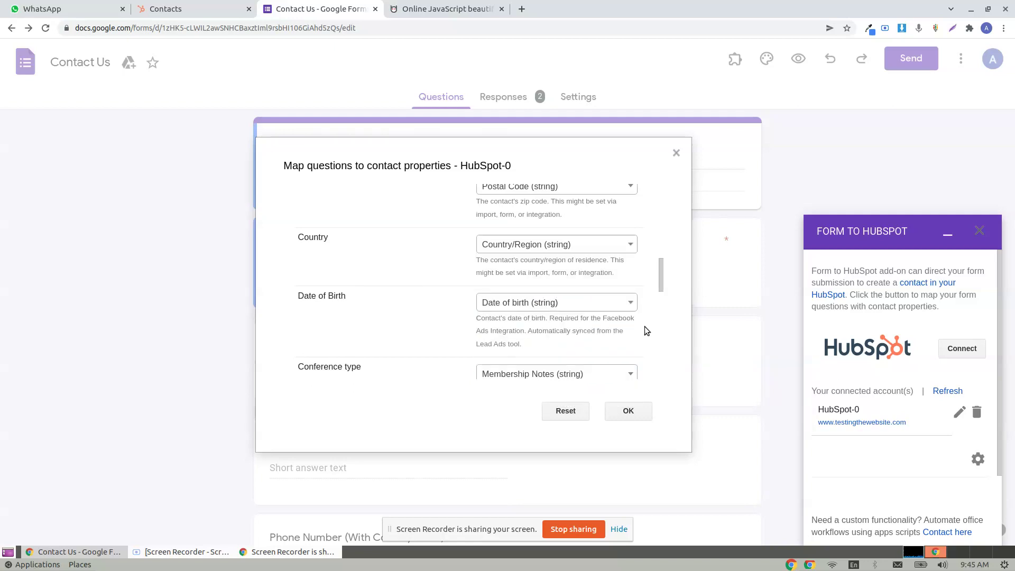
scroll(610, 330, down, 3)
scroll(610, 330, down, 5)
scroll(602, 304, up, 4)
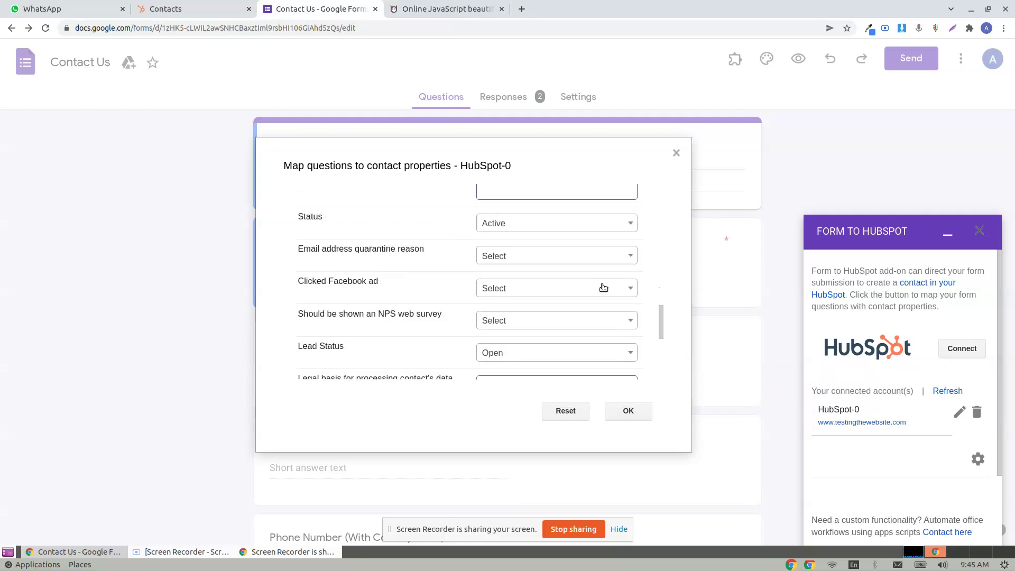
scroll(601, 293, up, 10)
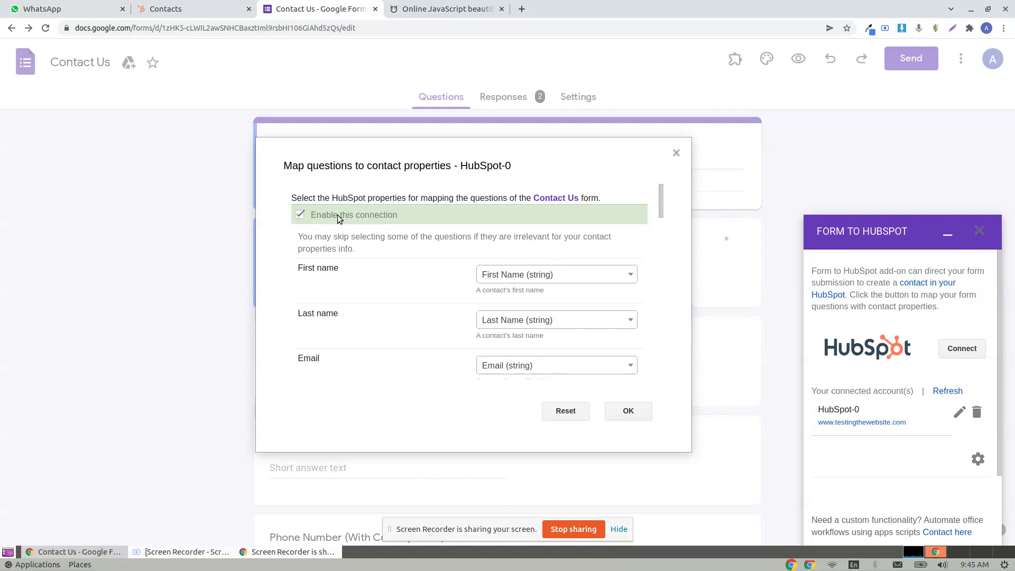
click(625, 412)
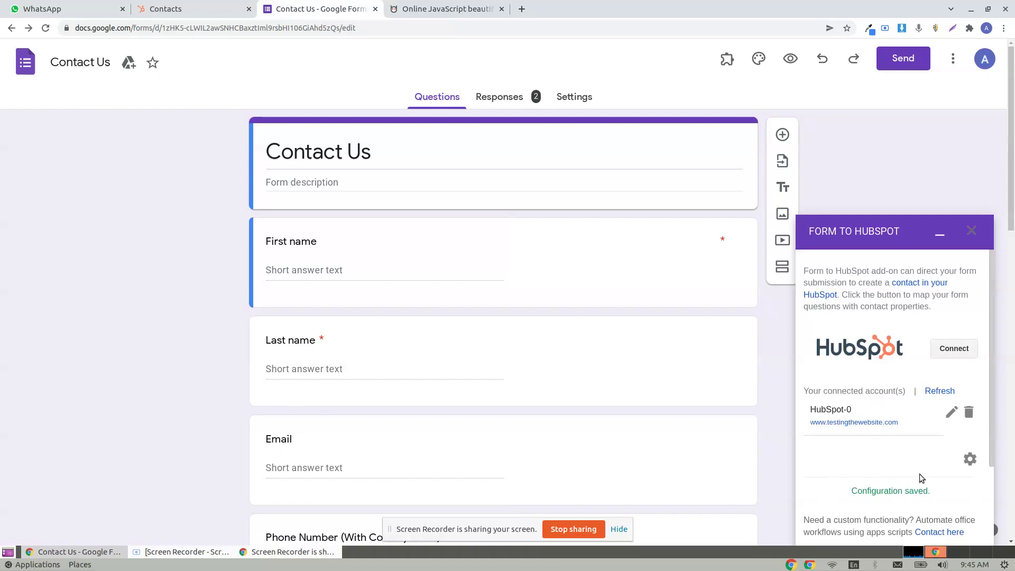
- Preview the live form and enter a test first name, last name and e-mail
click(789, 58)
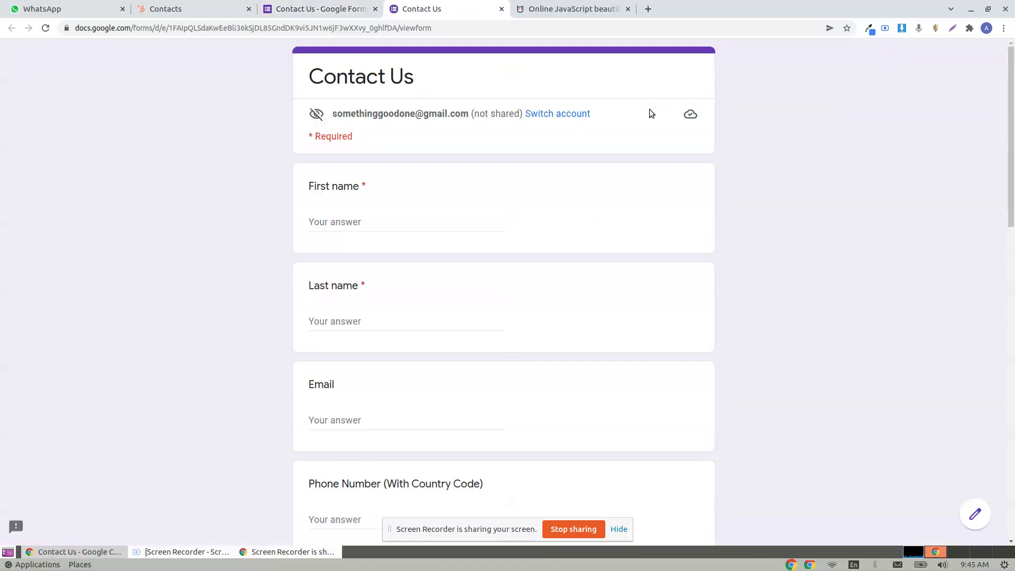
click(352, 217)
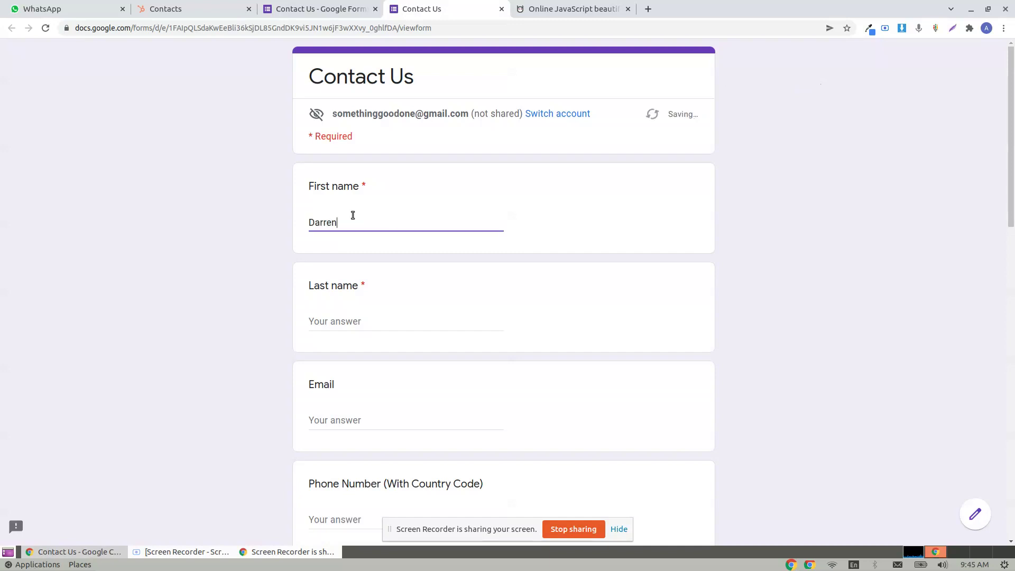
key(Tab)
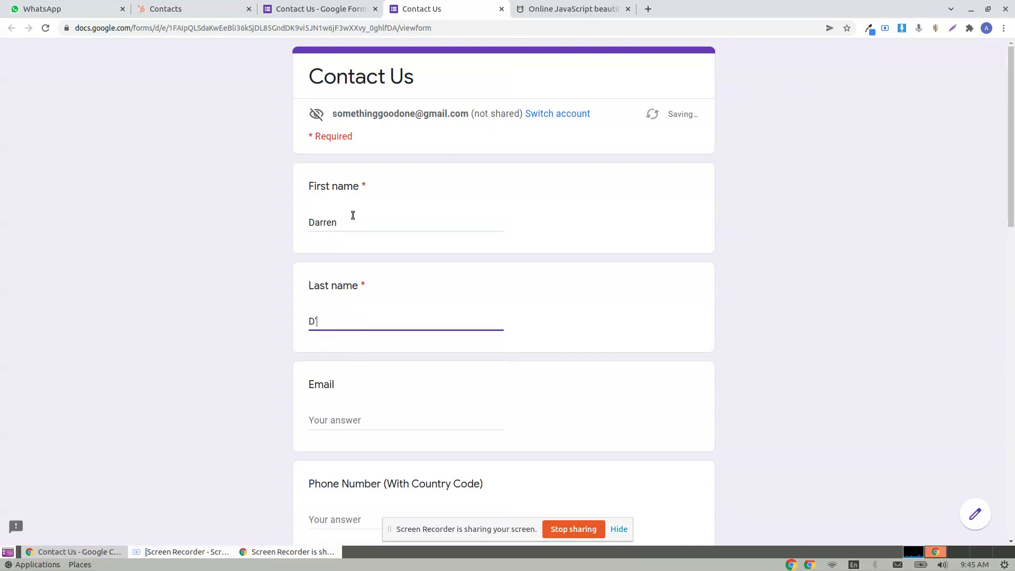
key(Tab)
scroll(395, 230, down, 2)
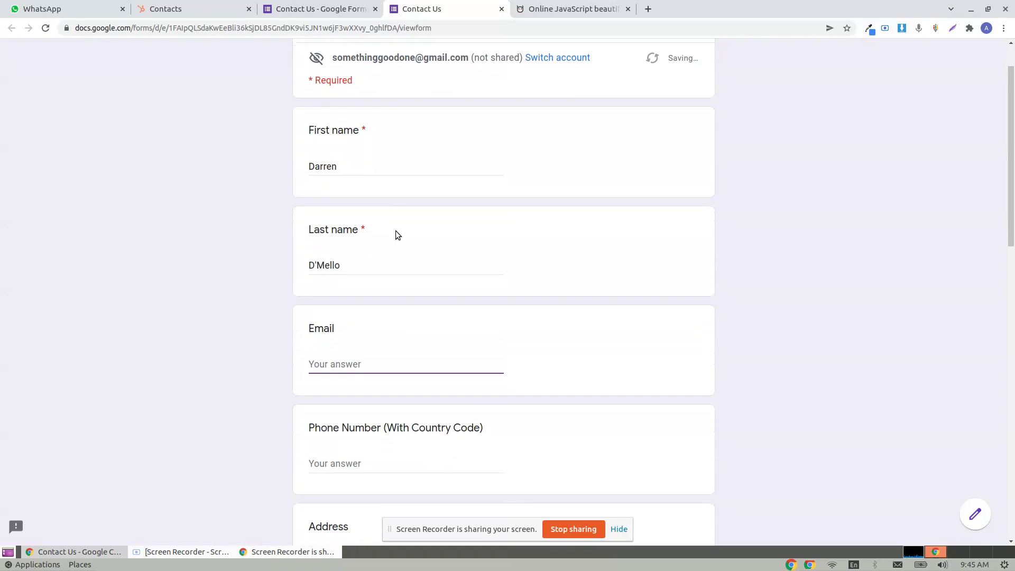
key(Tab)
- Fill in a test phone number, street address, city, state and zip code
scroll(276, 235, down, 7)
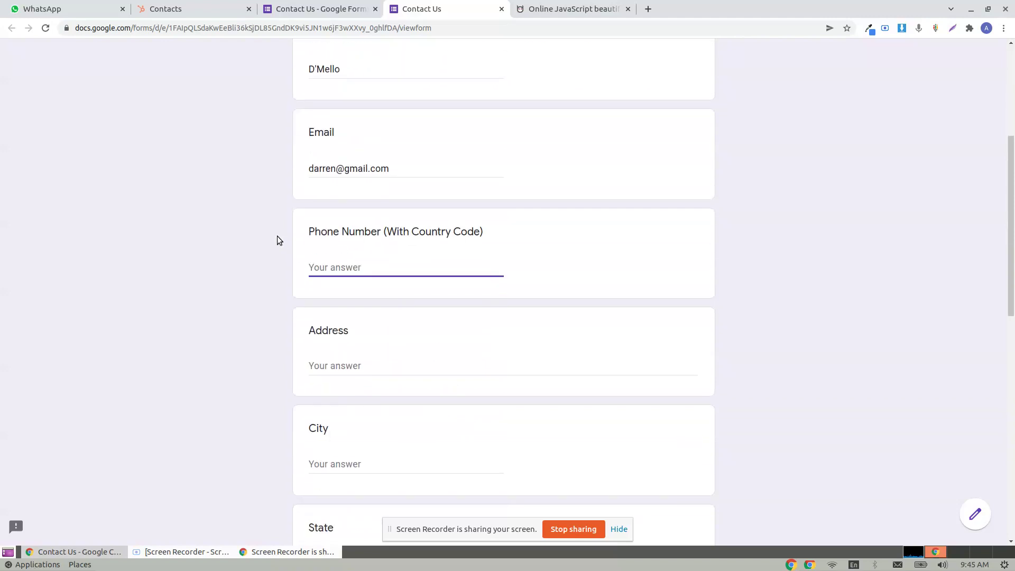
click(350, 272)
text(111-222-8888)
click(387, 368)
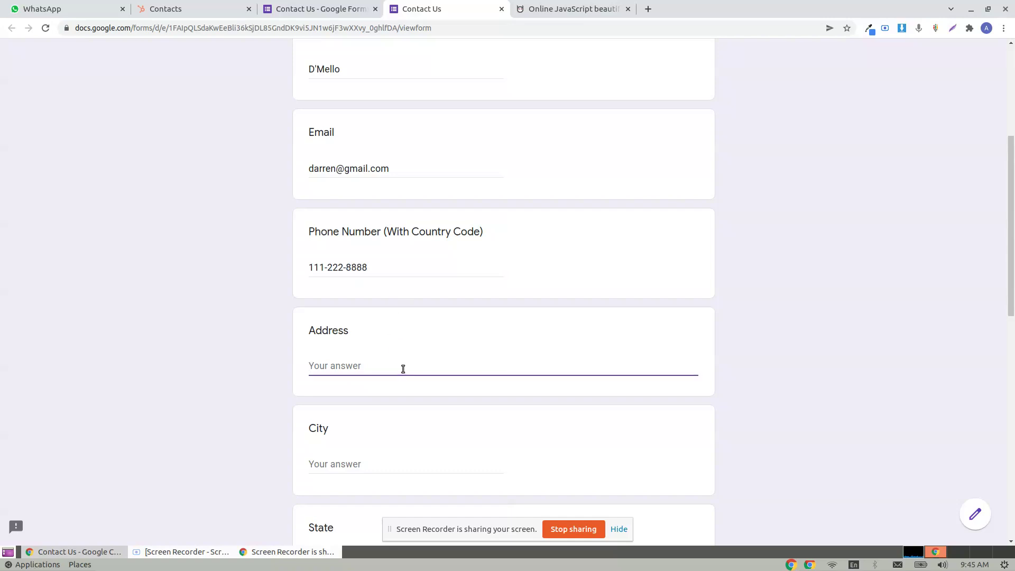
text(Gra)
text(dens Lake, 7th Avenue)
key(Tab)
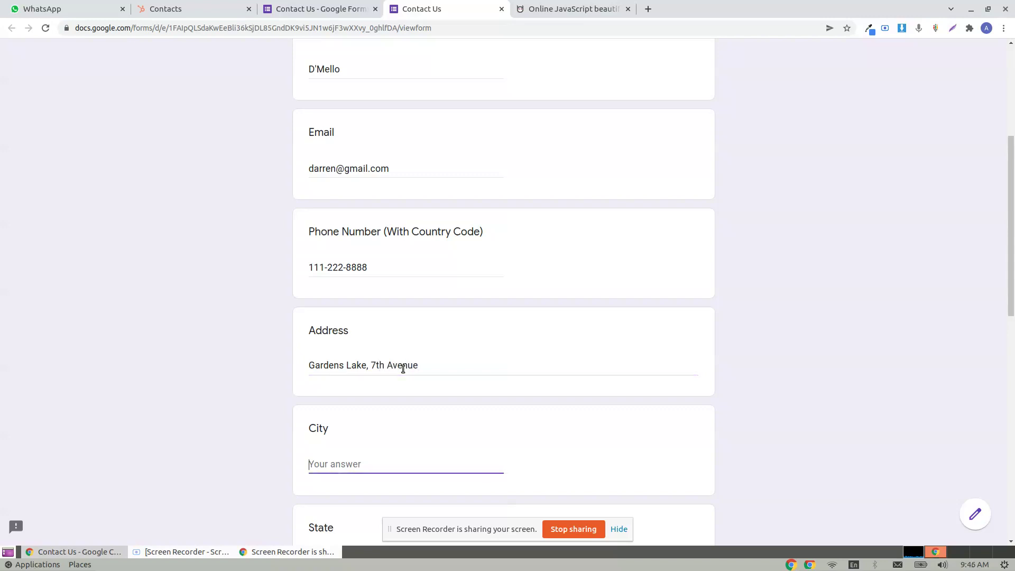
scroll(421, 358, down, 3)
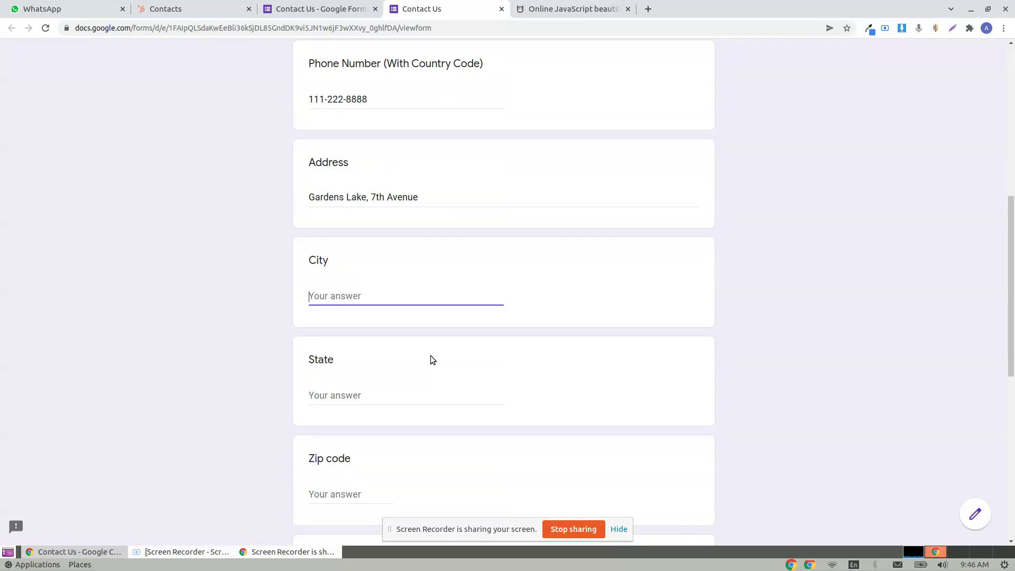
text(NYC)
key(Tab)
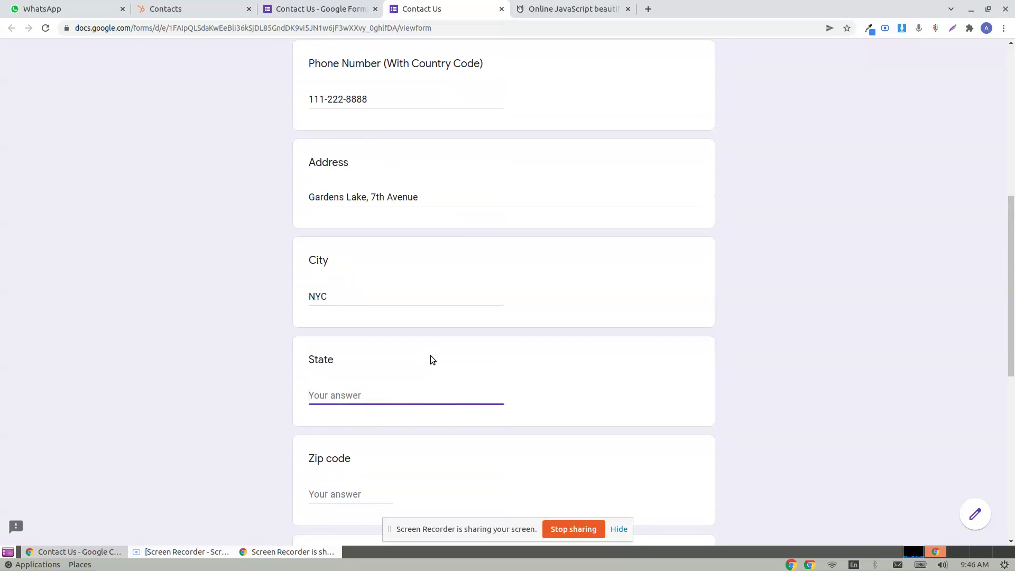
text(NY)
key(Tab)
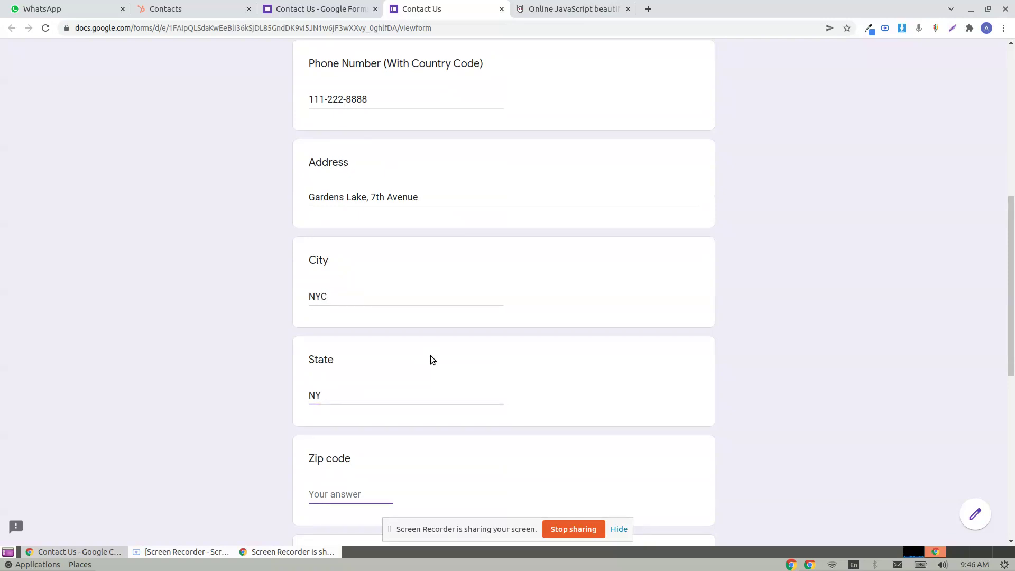
text(1023)
- Answer Country with USA, enter a test date of birth, and tick Workshops
scroll(430, 355, down, 4)
click(348, 364)
text(USA)
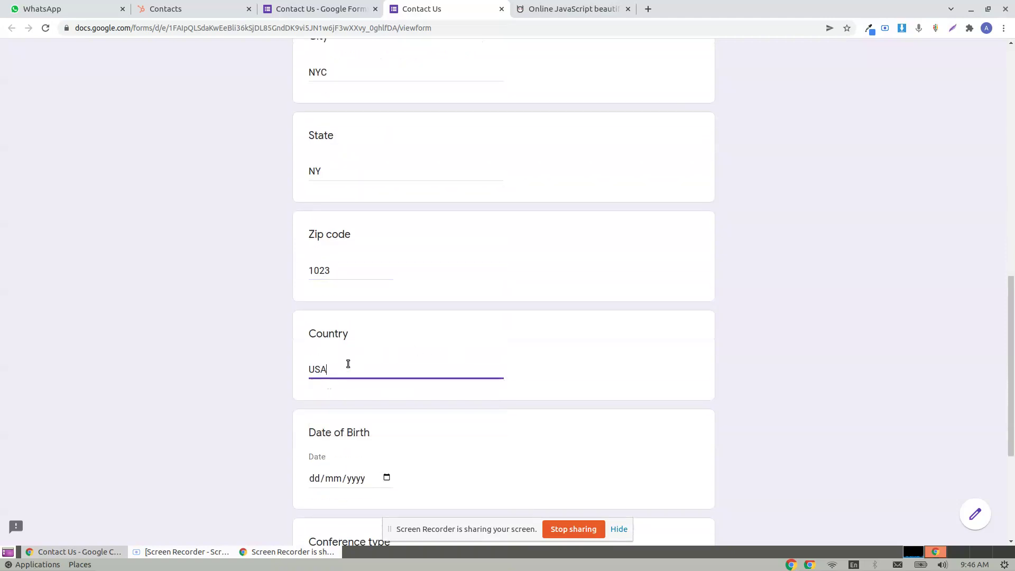
scroll(347, 363, down, 3)
click(310, 313)
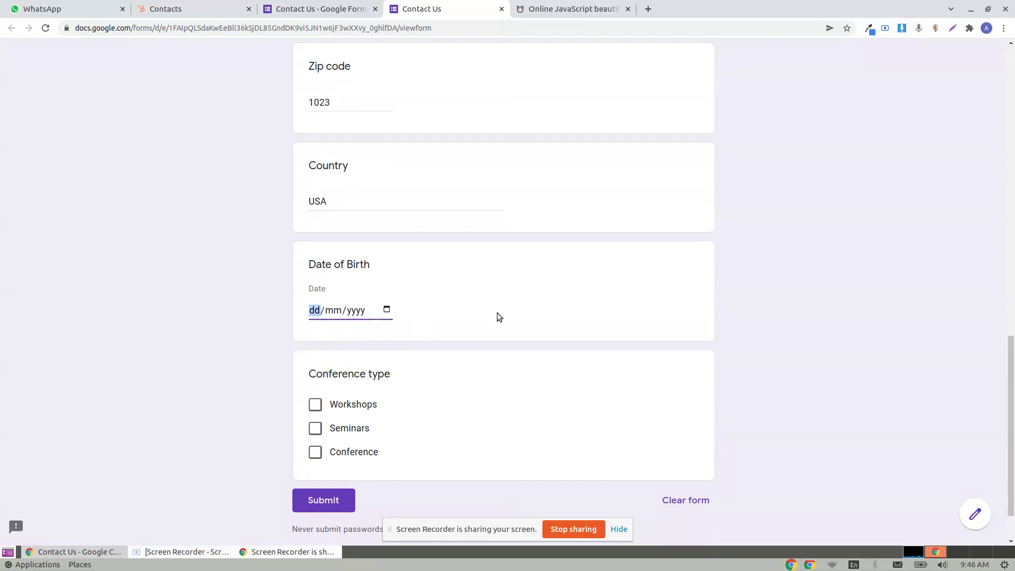
text(22091990)
scroll(483, 351, down, 1)
click(353, 344)
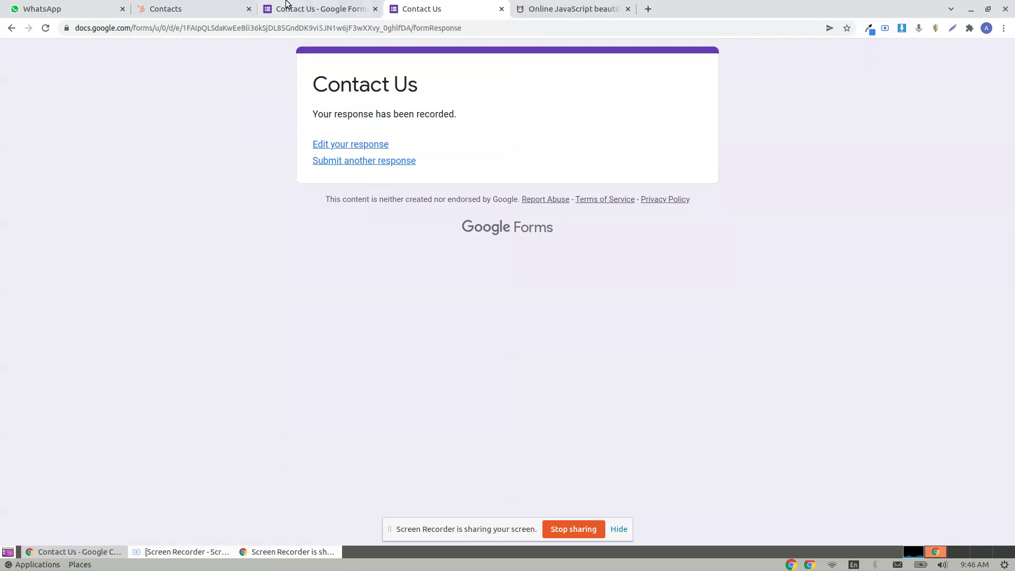
click(304, 9)
- Reload the HubSpot contacts list until the new contact appears, then open its record
click(190, 9)
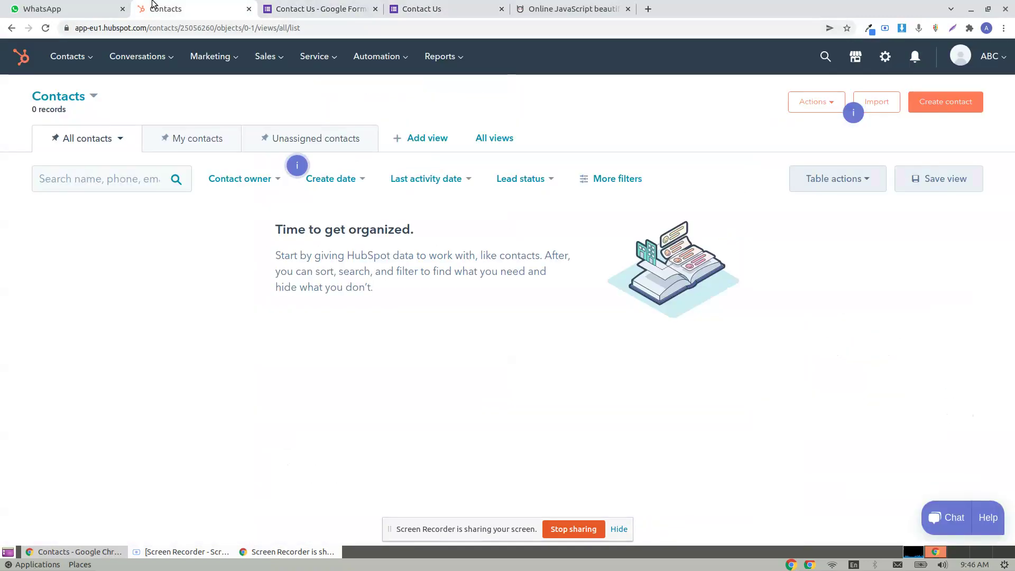
click(44, 28)
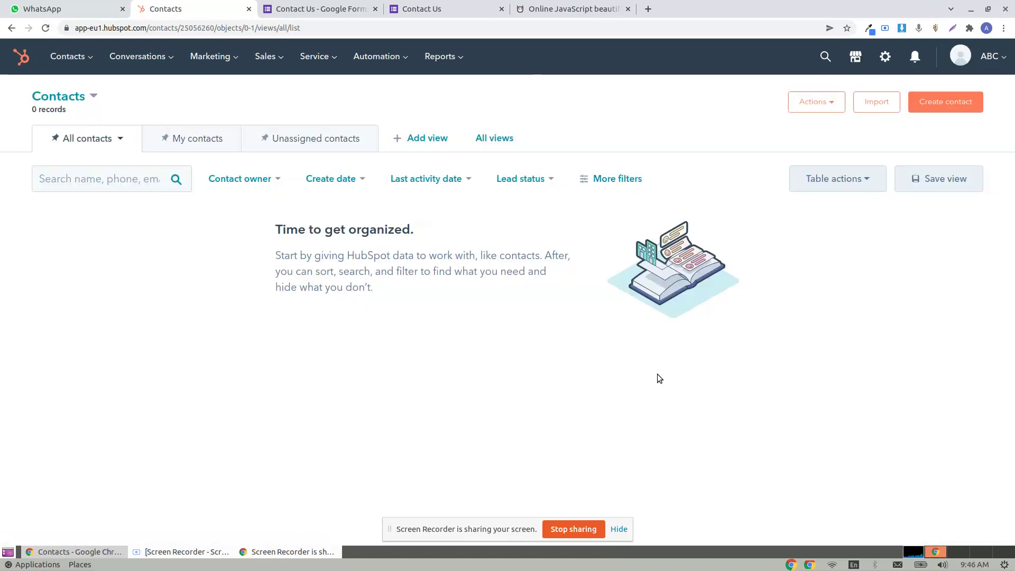
click(46, 28)
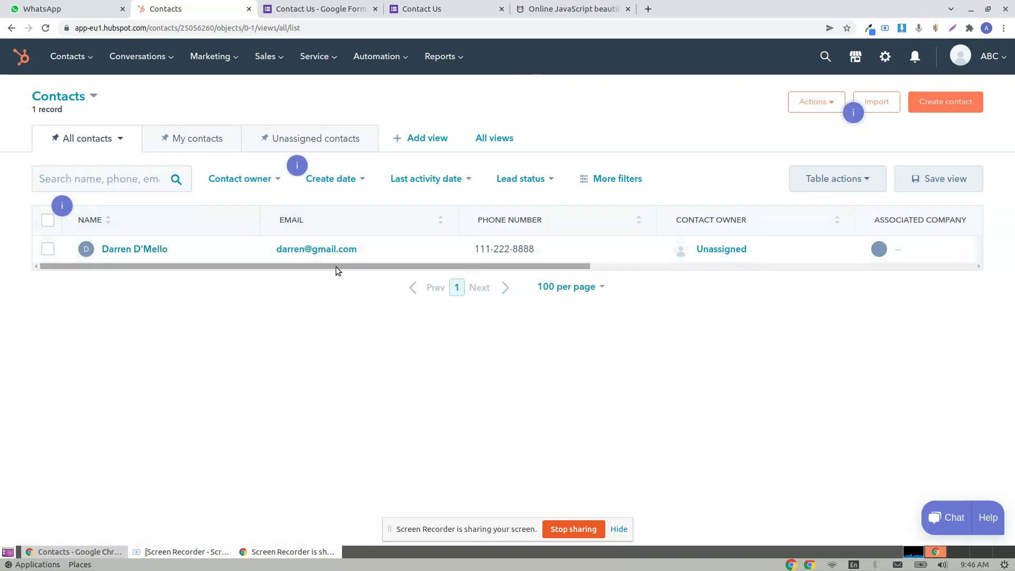
drag(335, 266, 270, 270)
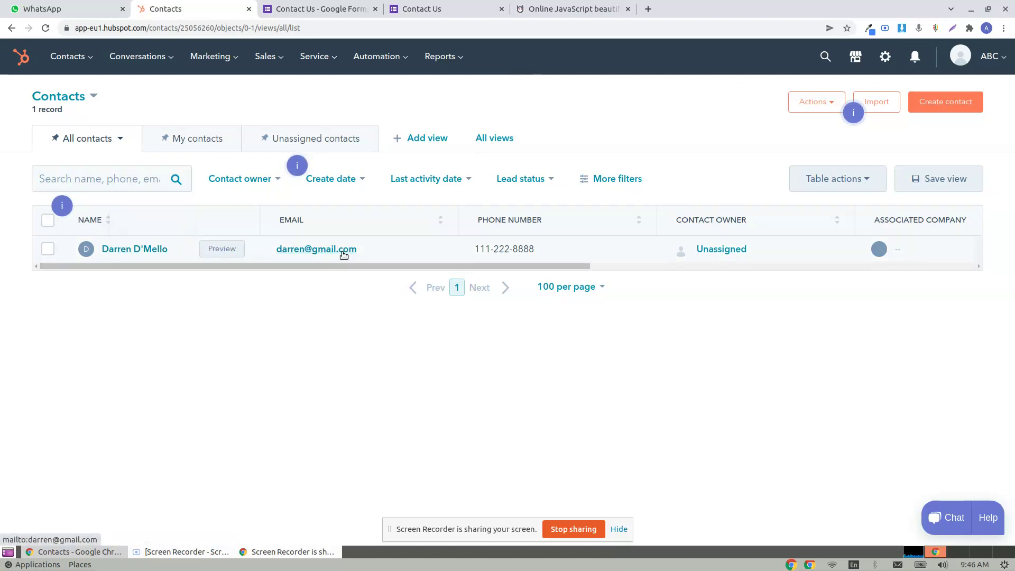
click(141, 249)
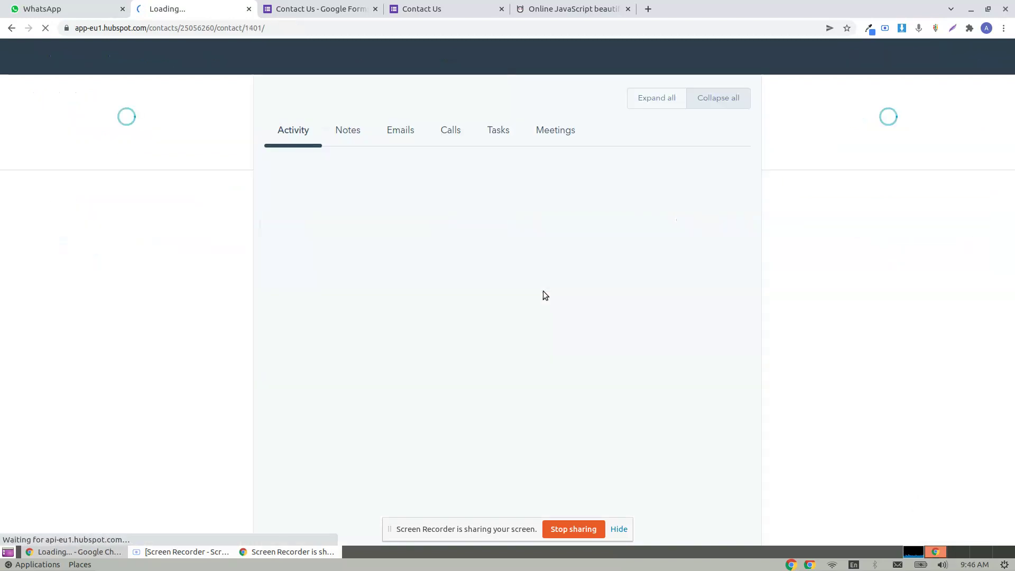
scroll(108, 306, down, 3)
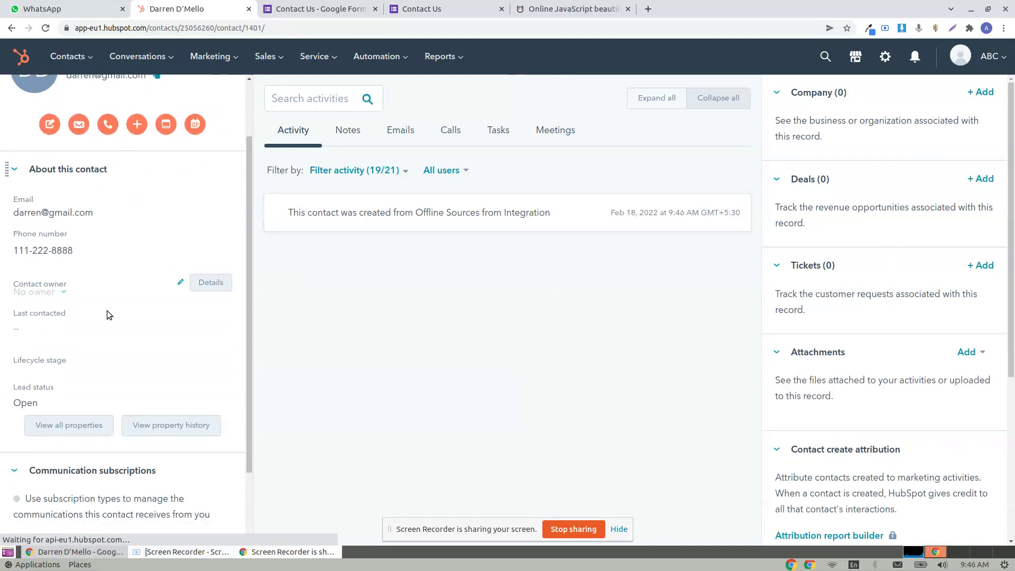
scroll(107, 315, down, 2)
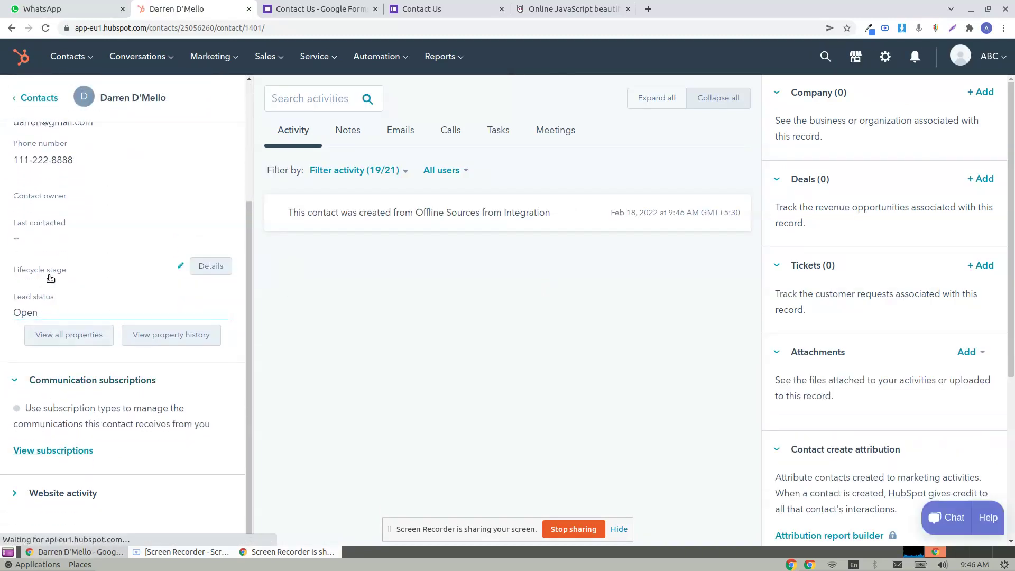
scroll(60, 412, up, 2)
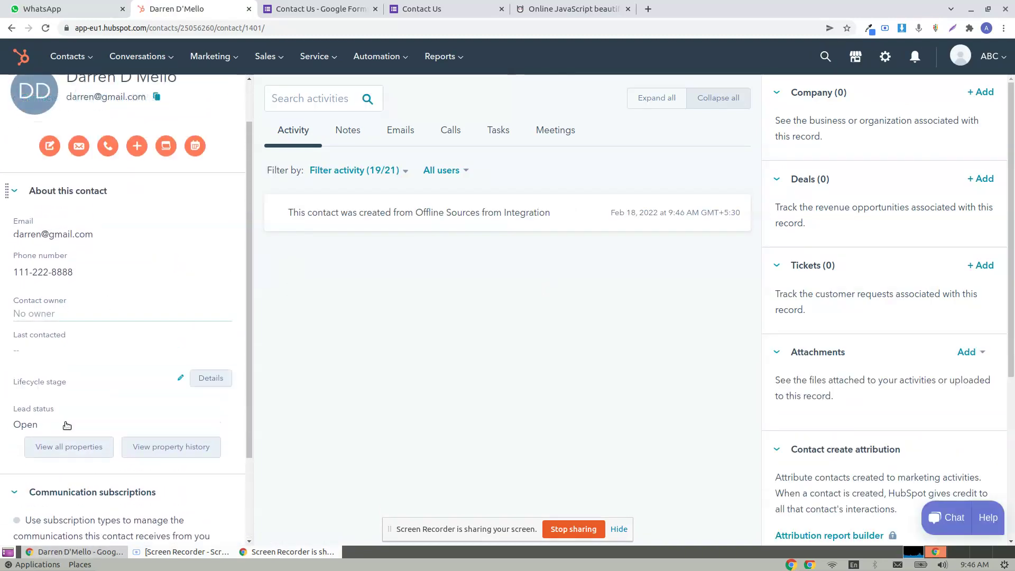
- Show all of the new contact's properties and scroll through the mapped values
click(73, 448)
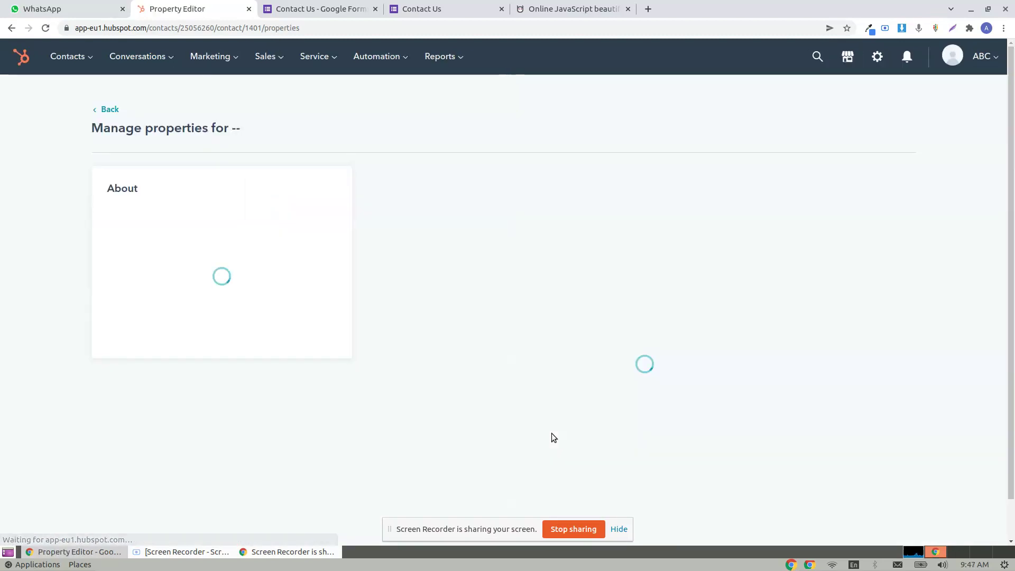
scroll(584, 378, down, 2)
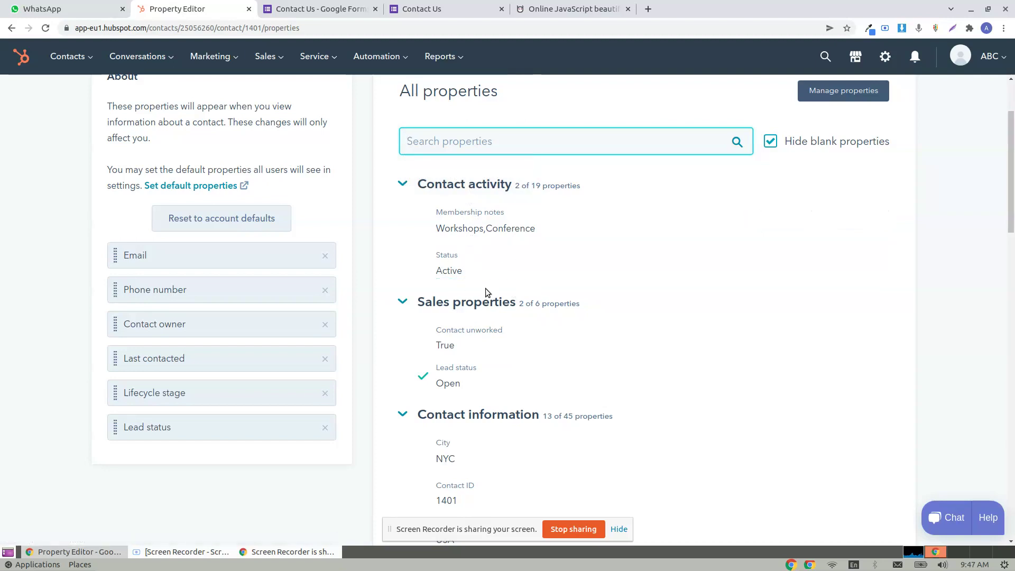
scroll(528, 302, down, 2)
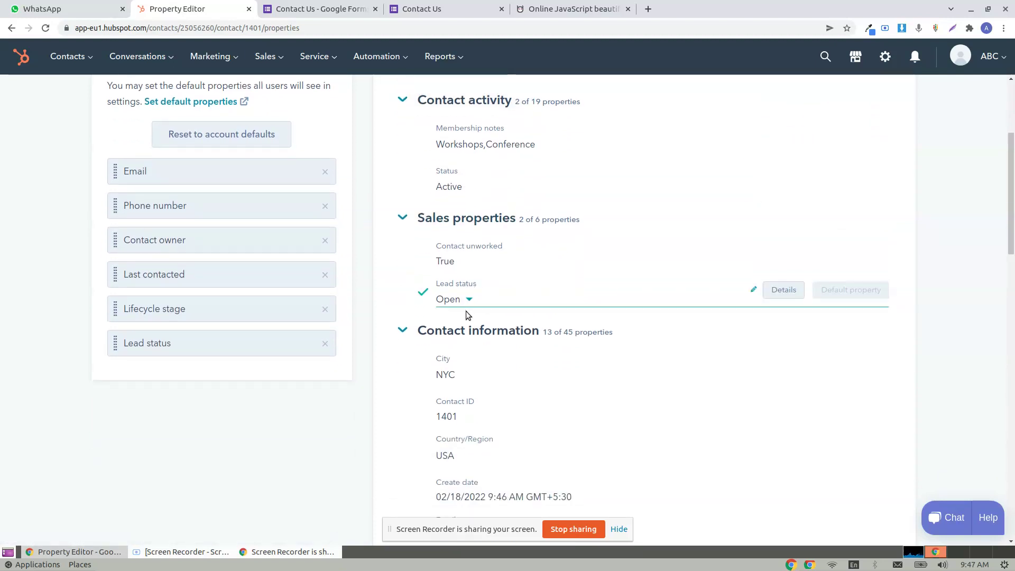
scroll(460, 307, down, 2)
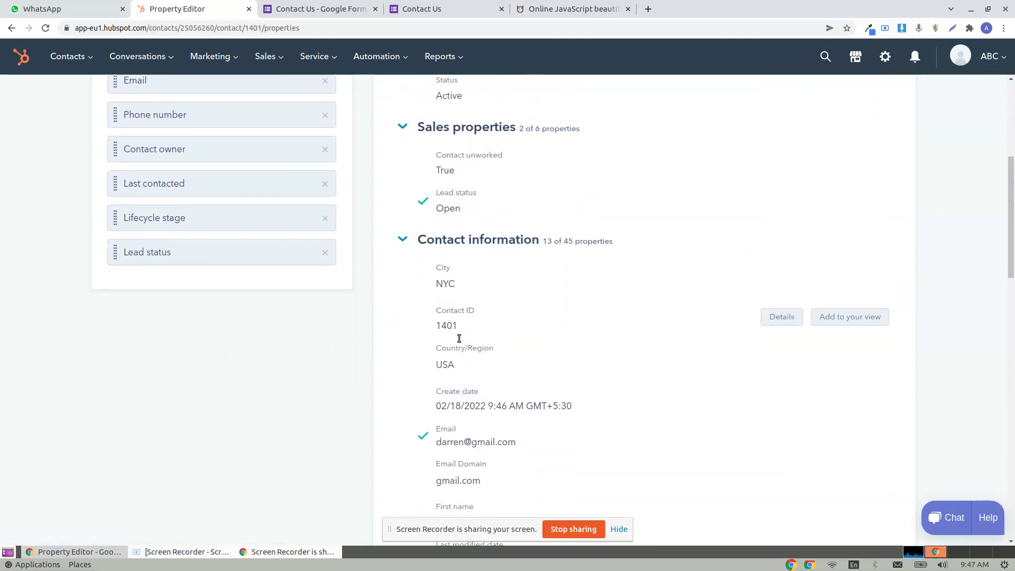
scroll(458, 338, down, 10)
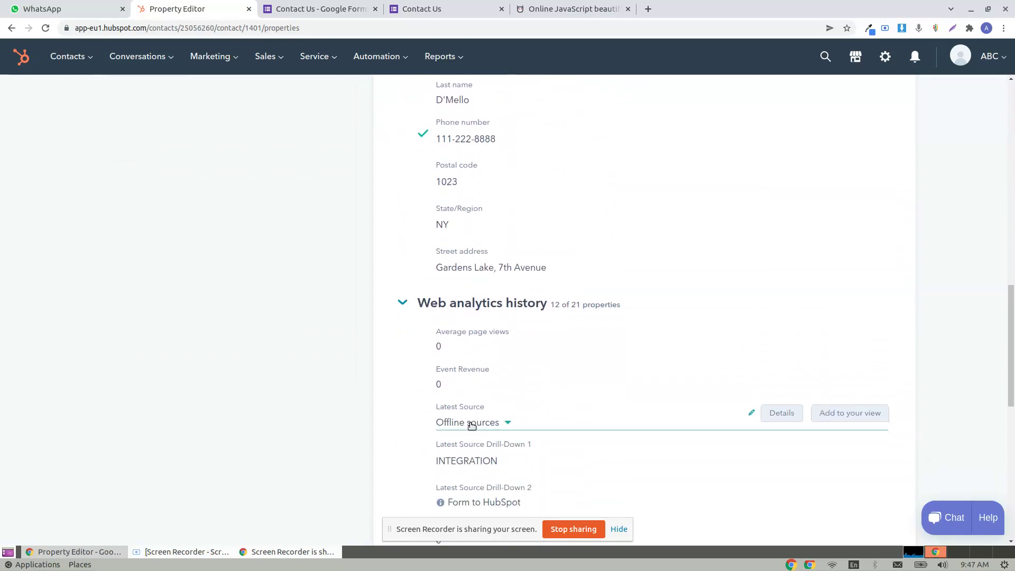
scroll(472, 425, down, 10)
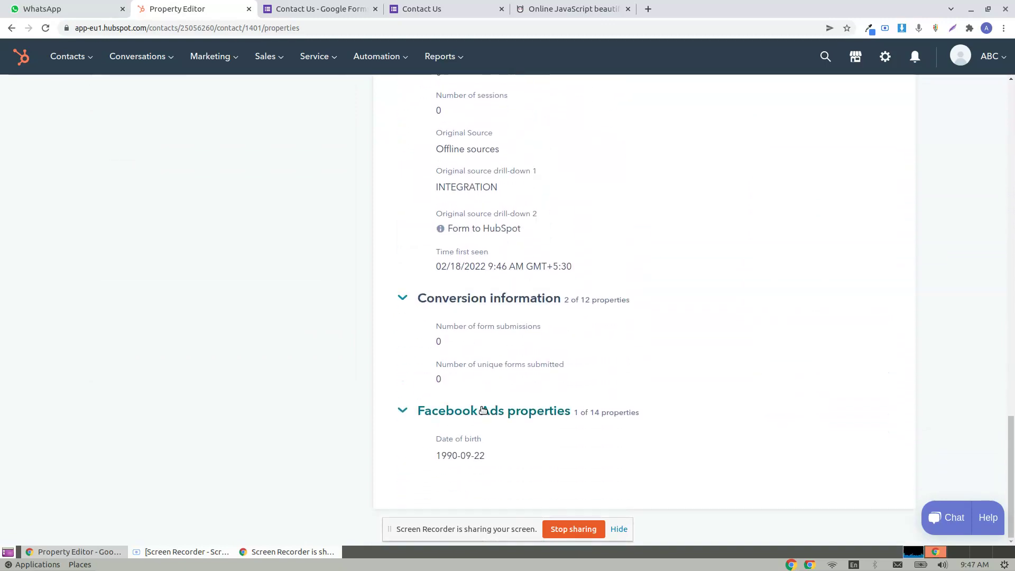
scroll(642, 369, up, 15)
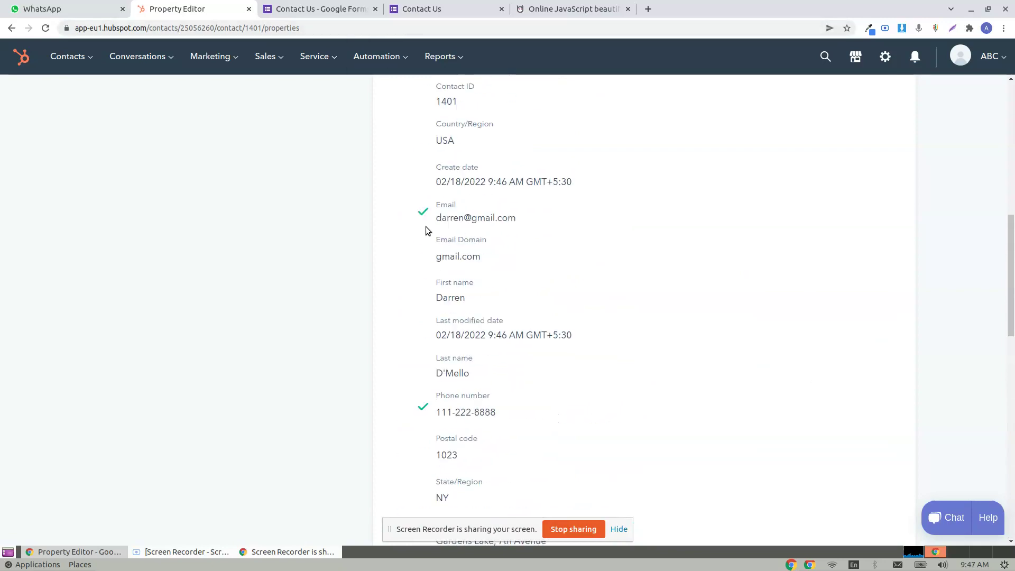
scroll(427, 230, up, 5)
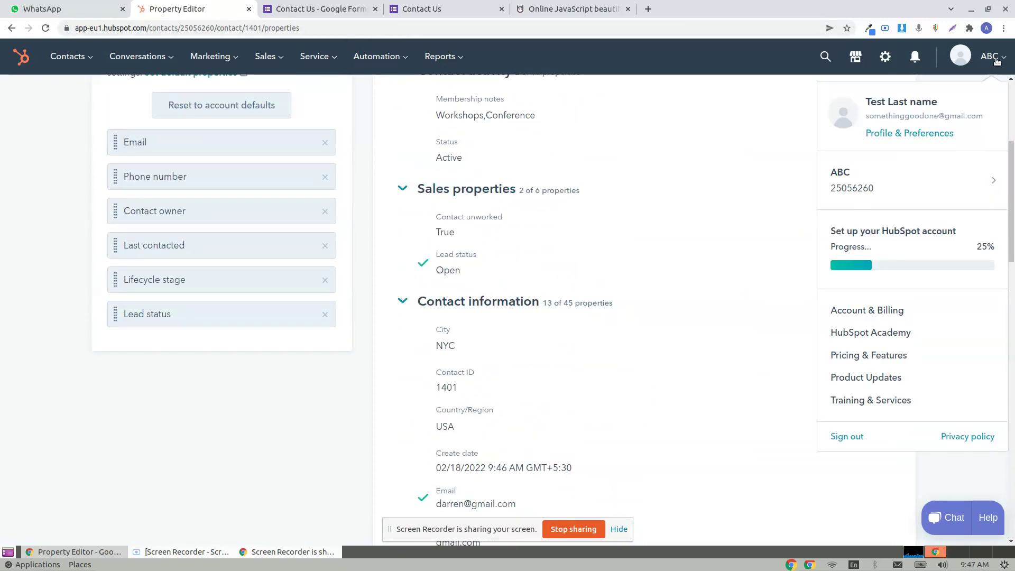
click(333, 7)
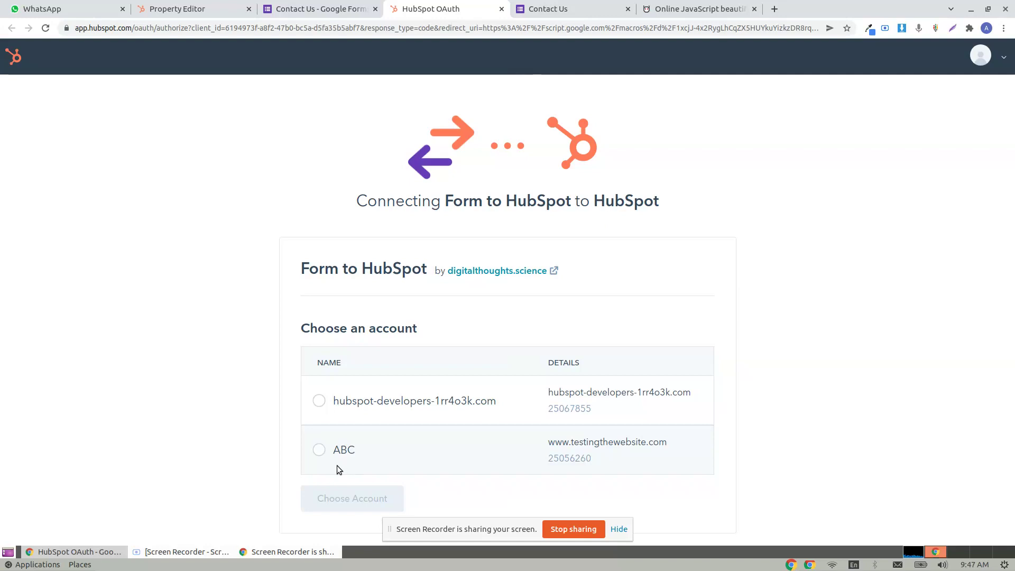
- Close the leftover authorization tab and navigate to Contacts > Contacts in HubSpot
click(501, 9)
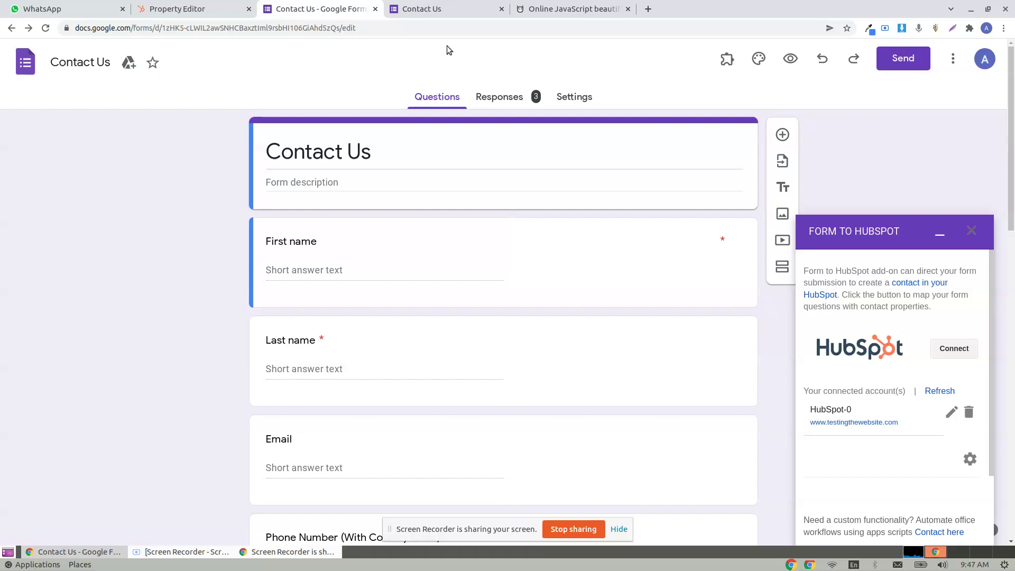
click(456, 5)
click(358, 4)
click(198, 5)
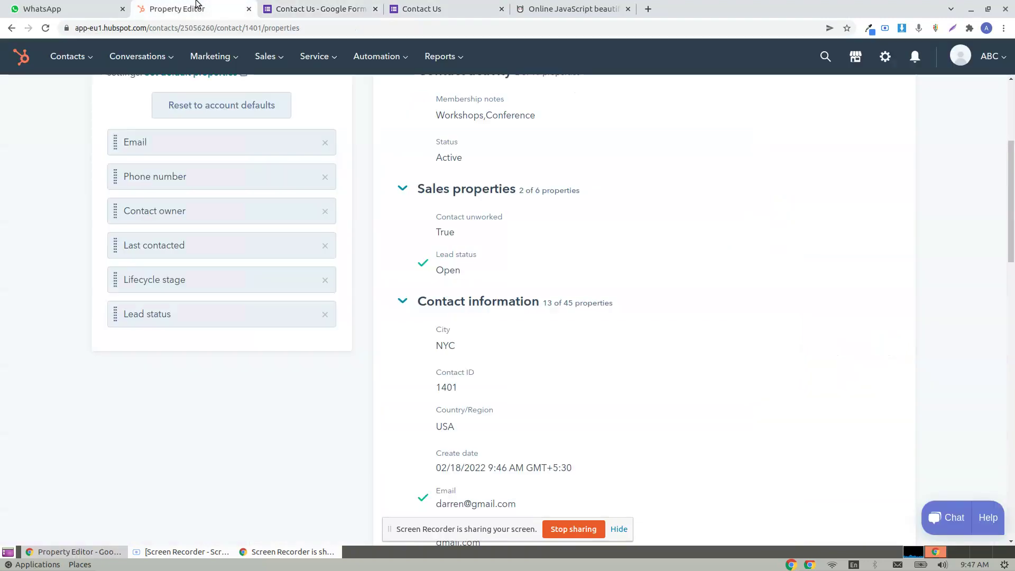
scroll(246, 144, up, 5)
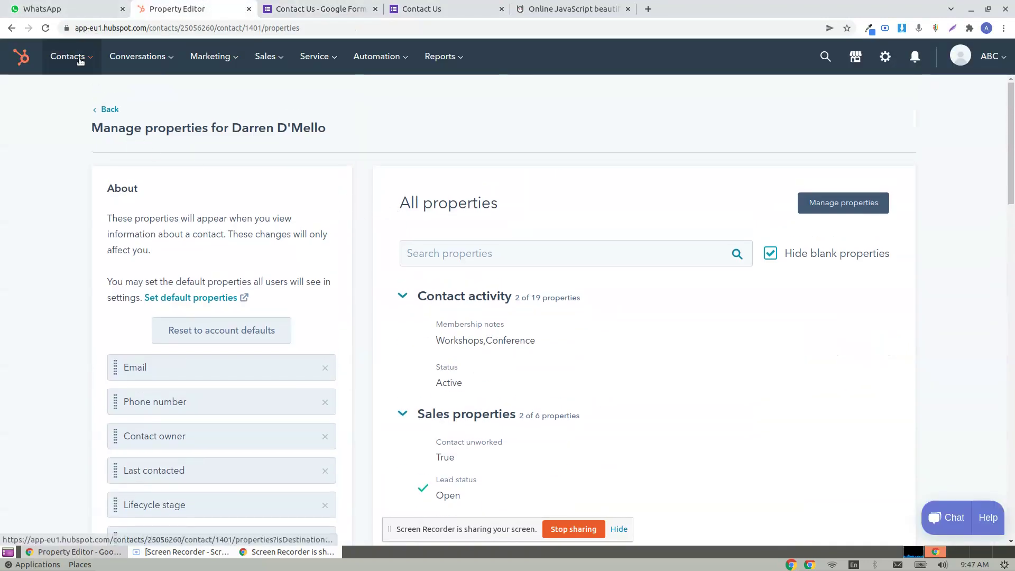
mouse_move(79, 61)
click(72, 95)
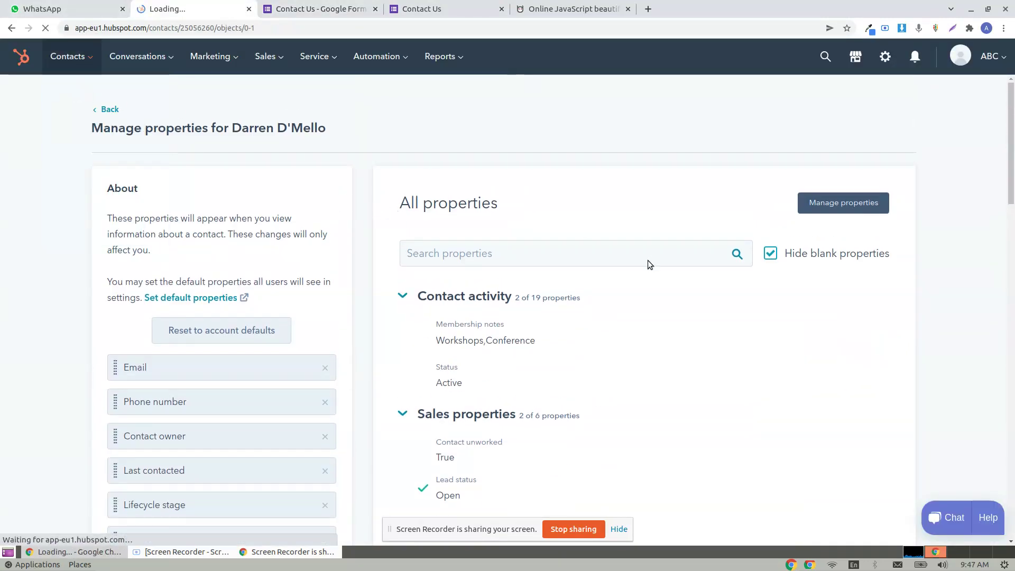